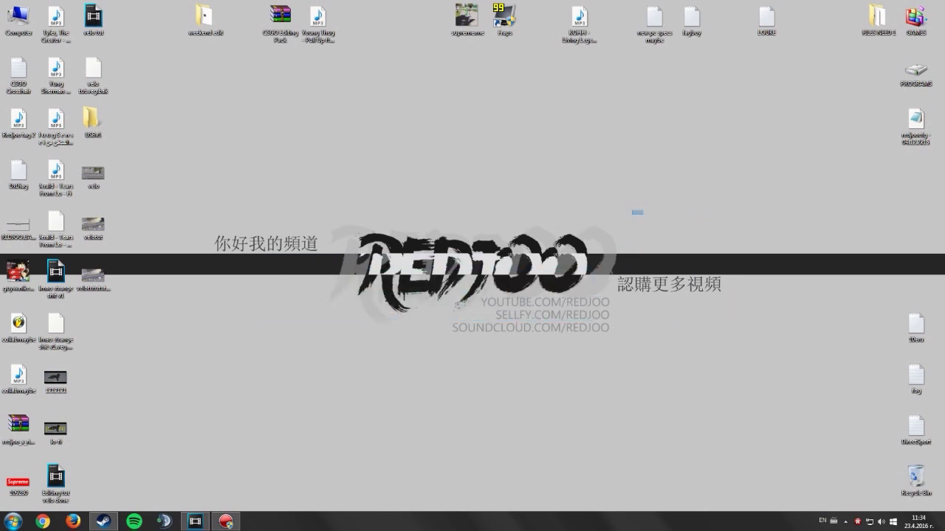
mouse_move(188, 193)
left_mouse_down()
mouse_move(717, 363)
mouse_move(768, 355)
left_mouse_up()
left_click_drag(777, 348, 684, 345)
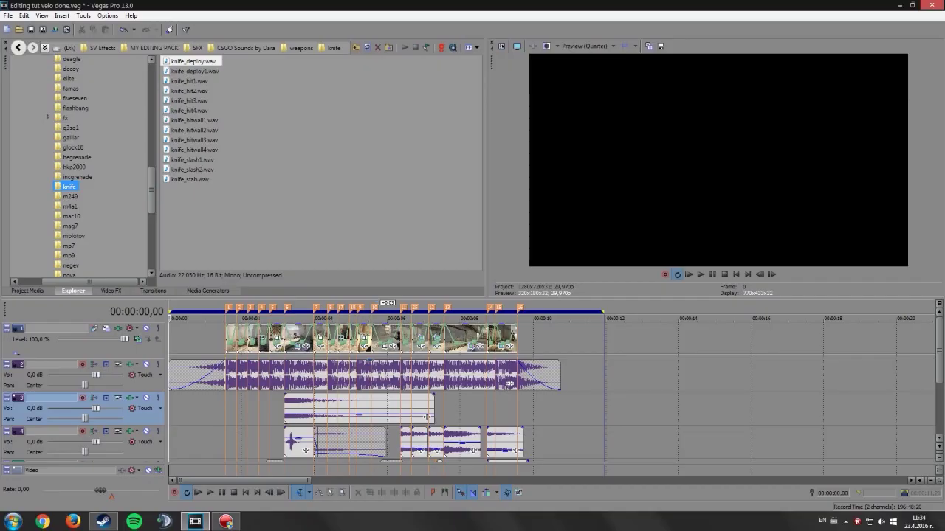
Step: Step the playhead through the montage from the first marker to just past the seventh marker to review the clips
left_click(283, 318)
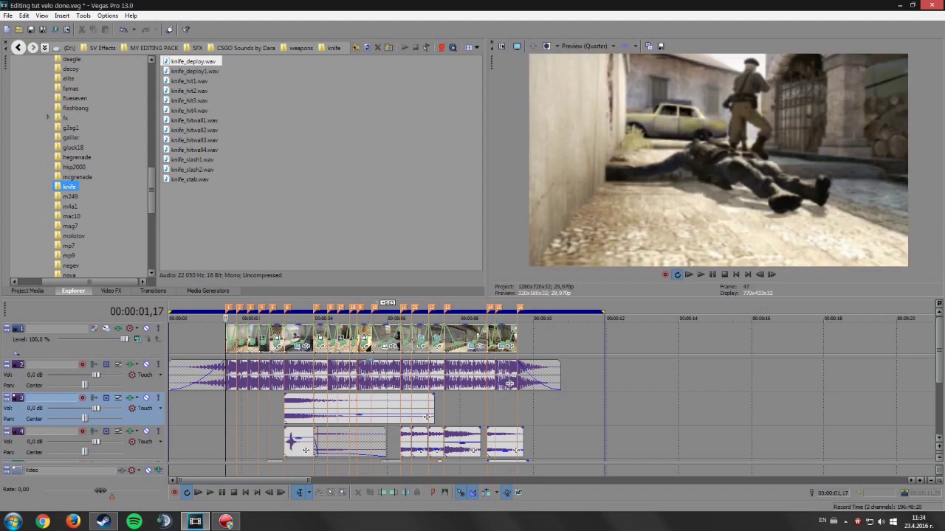
key("Up")
key("Right")
key("Right")
key("Right")
key("Right")
key("Right")
key("Right")
key("Right")
key("Right")
key("Right")
key("Right")
key("Right")
key("Right")
key("Right")
key("Right")
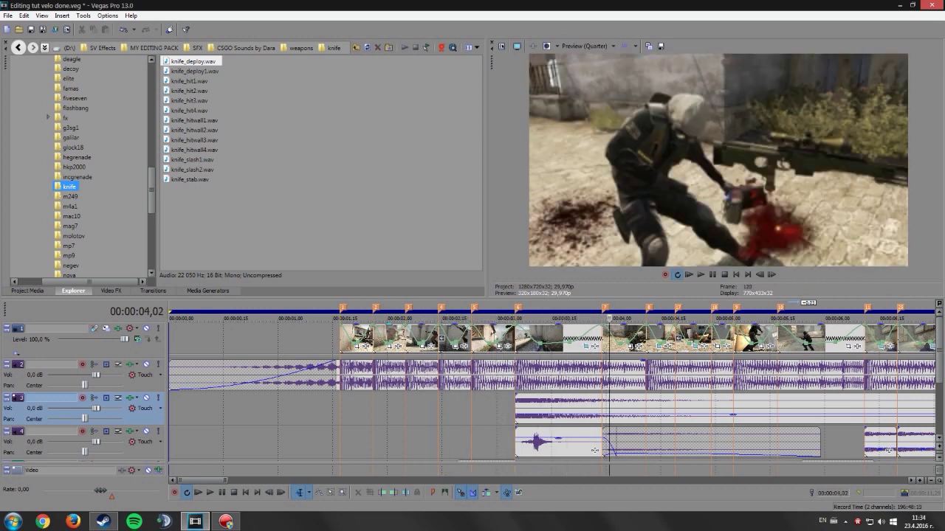
Step: Examine the audio tracks beneath the video and the clip that starts at the sixth marker
scroll(552, 392, "down", 3)
scroll(552, 392, "up", 2)
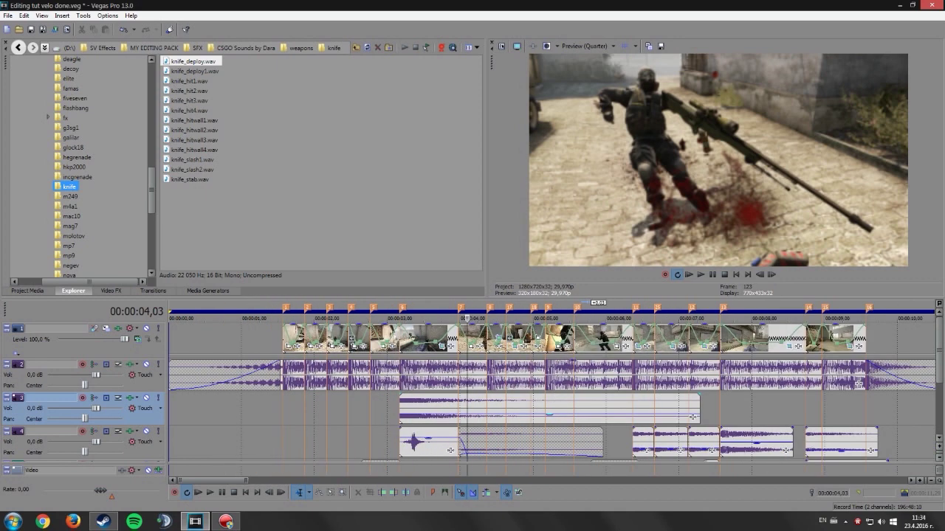
scroll(552, 392, "down", 1)
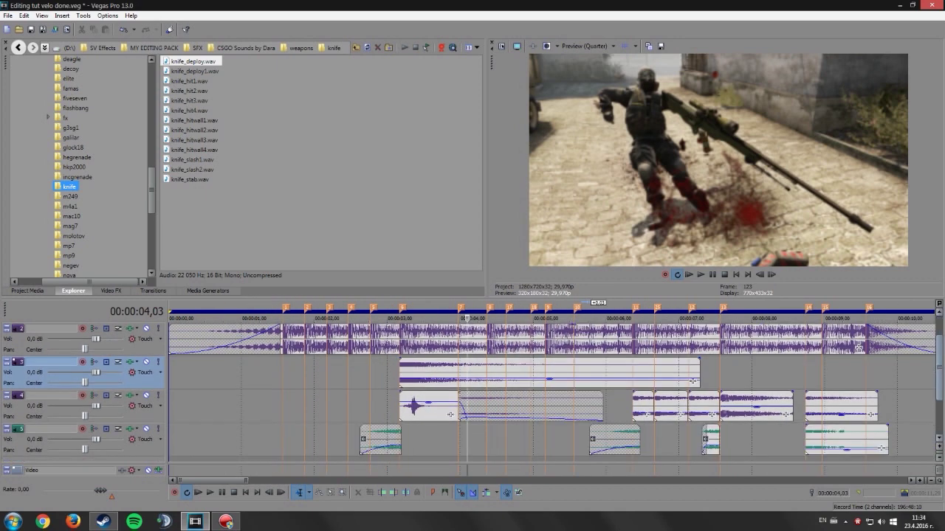
scroll(552, 391, "down", 1)
scroll(859, 347, "up", 1)
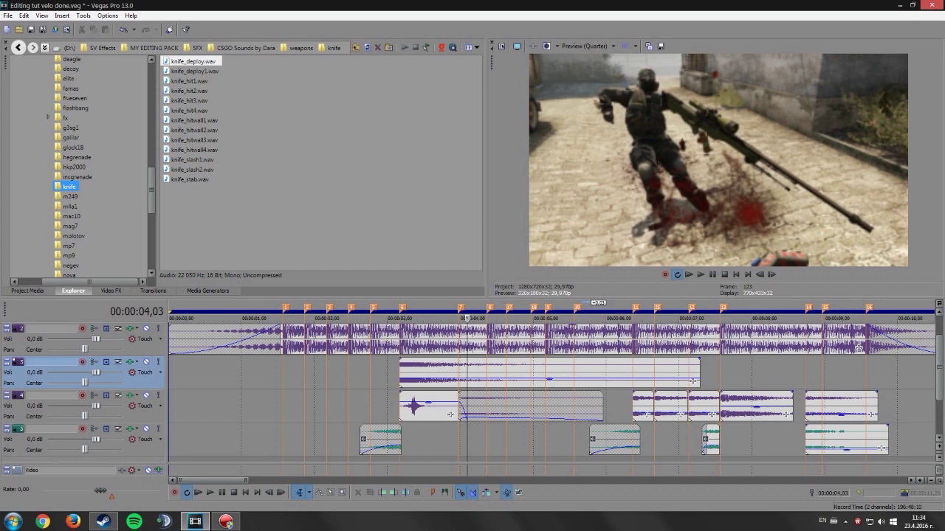
left_click(419, 373)
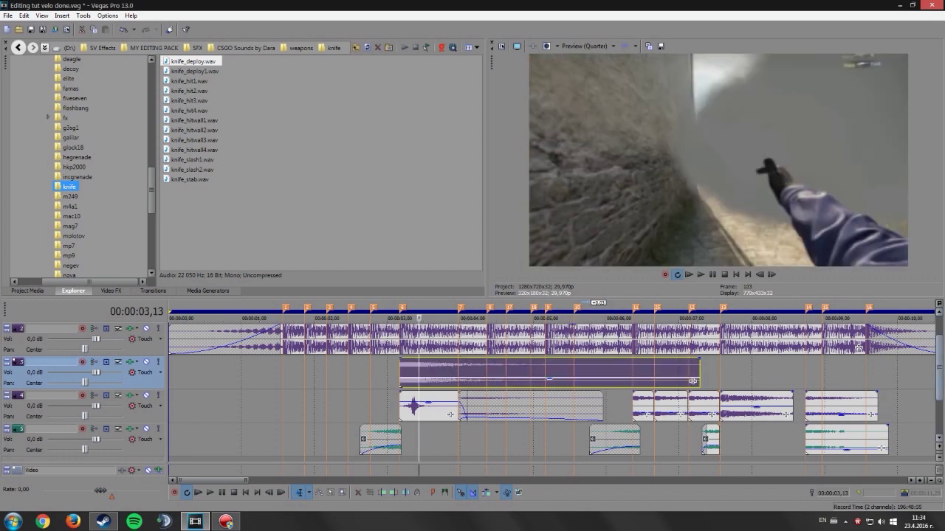
scroll(552, 387, "up", 1)
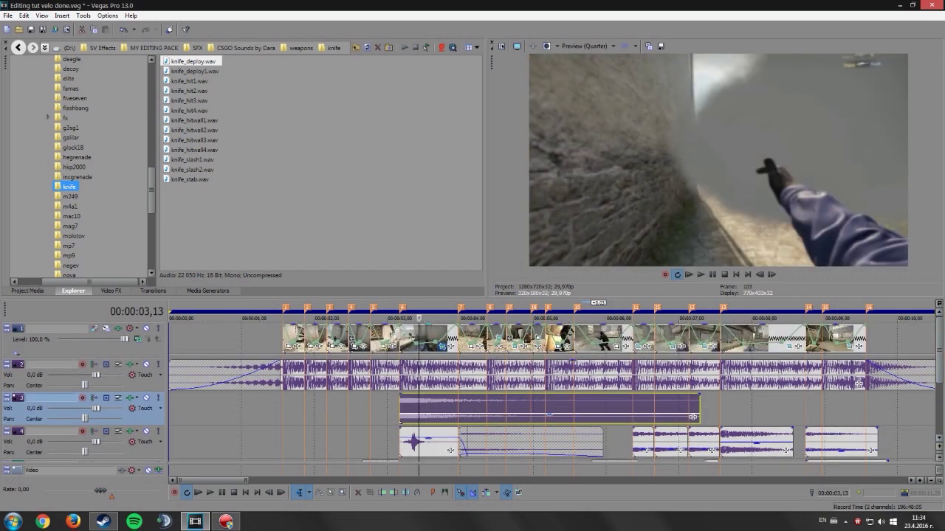
left_click(442, 346)
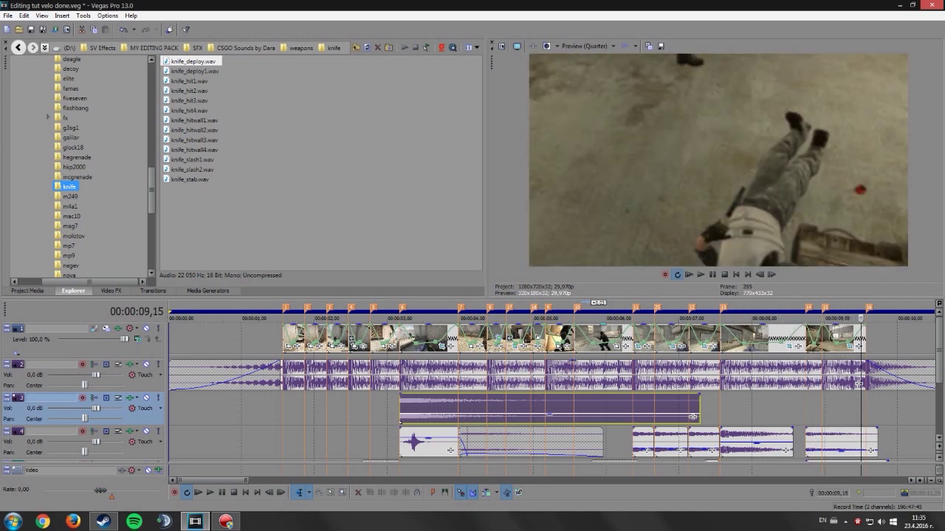
Step: Place the playhead at the fifth marker, 00:00:02,23, and find BCC Lens Flare 3D among the video effects
key("space")
key("Left")
key("Left")
key("Left")
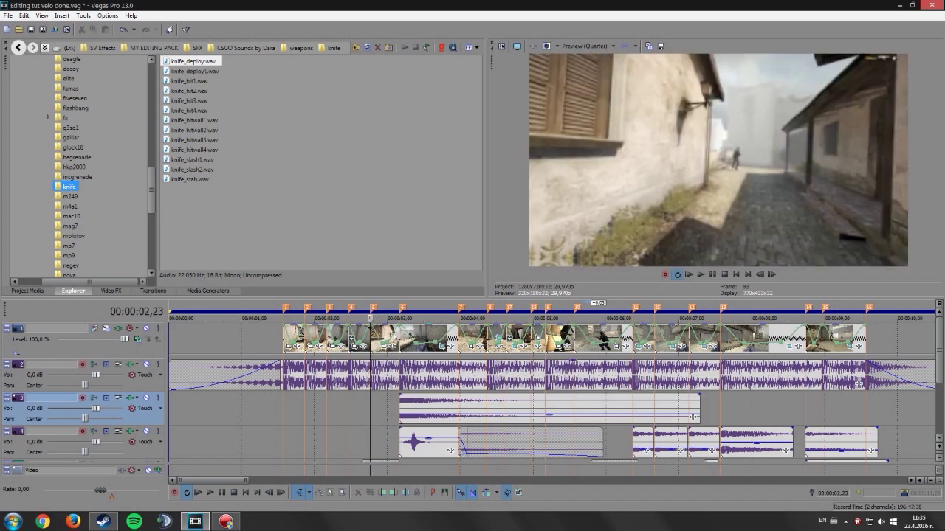
key("alt+8")
scroll(82, 170, "up", 10)
scroll(82, 170, "up", 12)
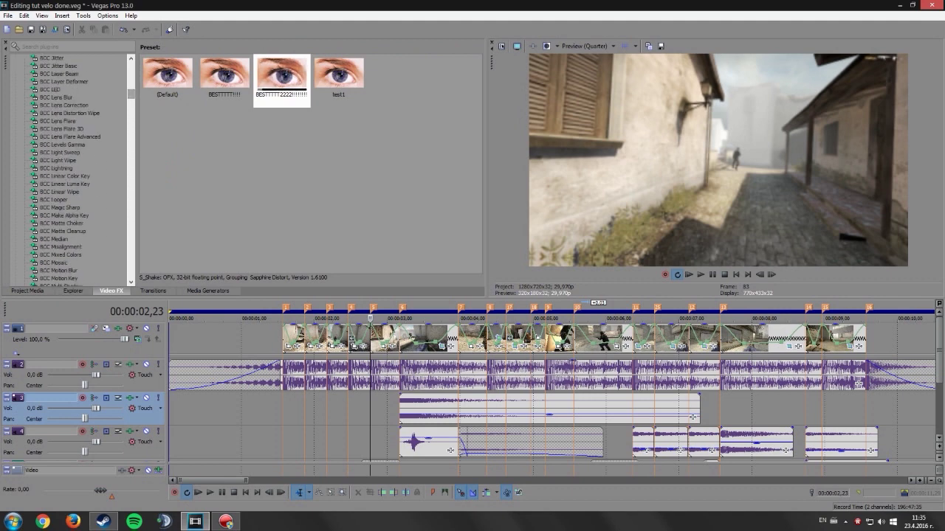
left_click(62, 129)
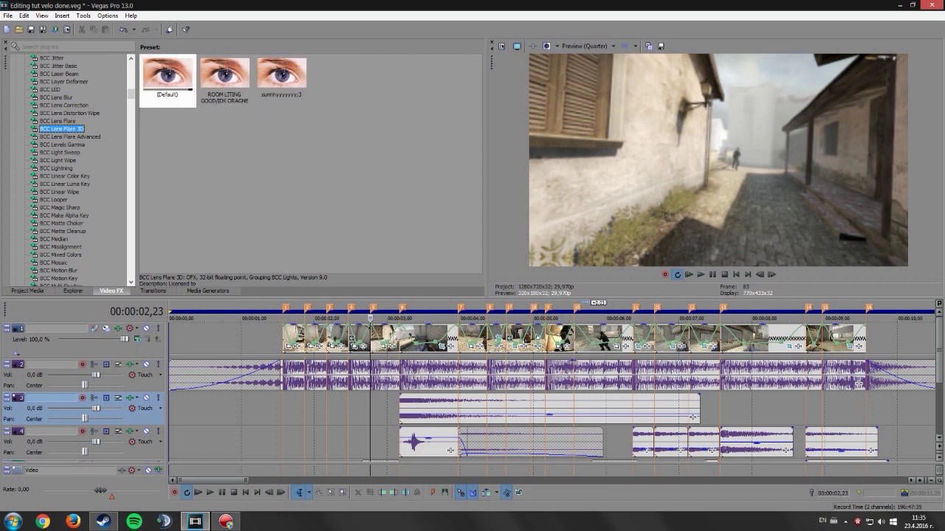
Step: Apply the S_LensFlare effect with its (Default) preset to the video clip at the fifth marker
scroll(70, 162, "down", 20)
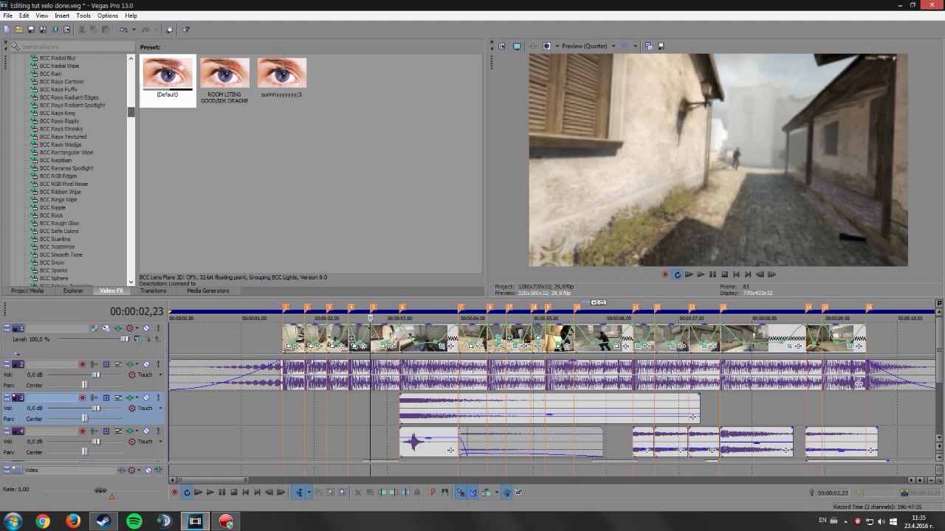
scroll(71, 163, "down", 12)
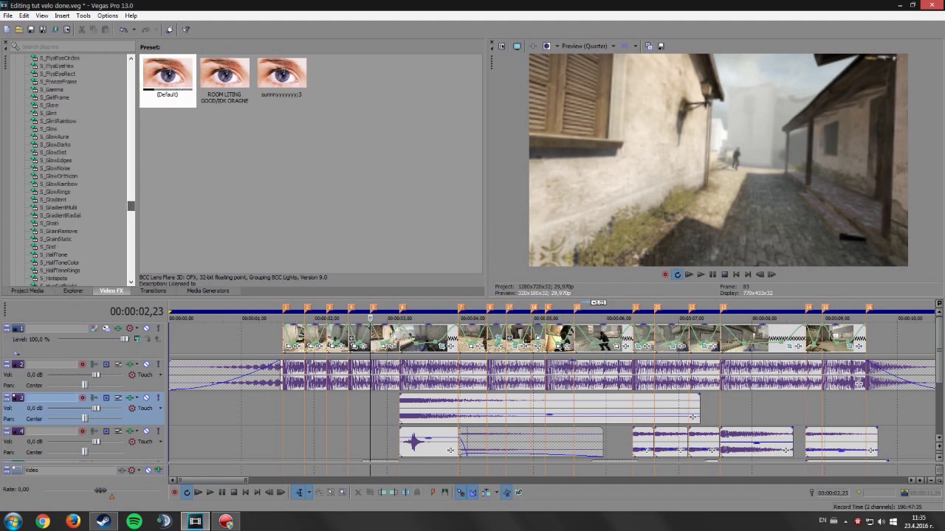
scroll(70, 163, "down", 2)
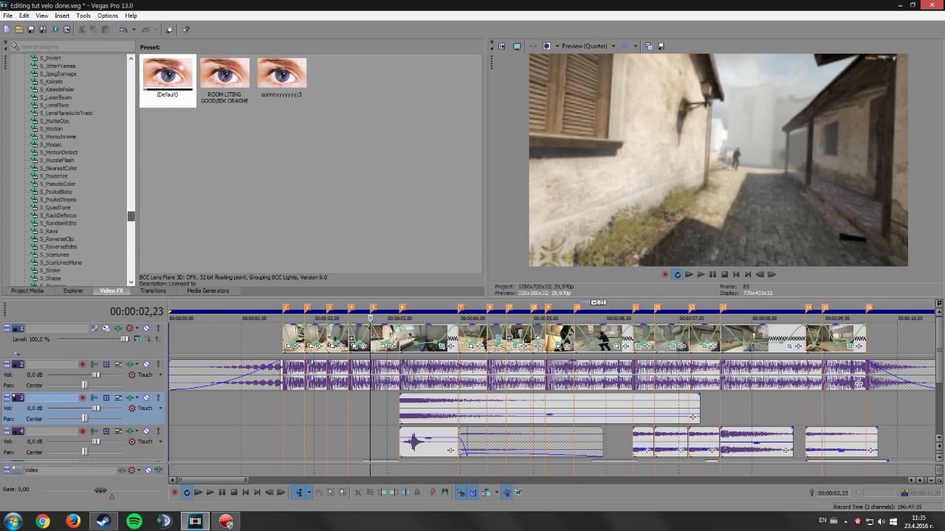
left_click(55, 106)
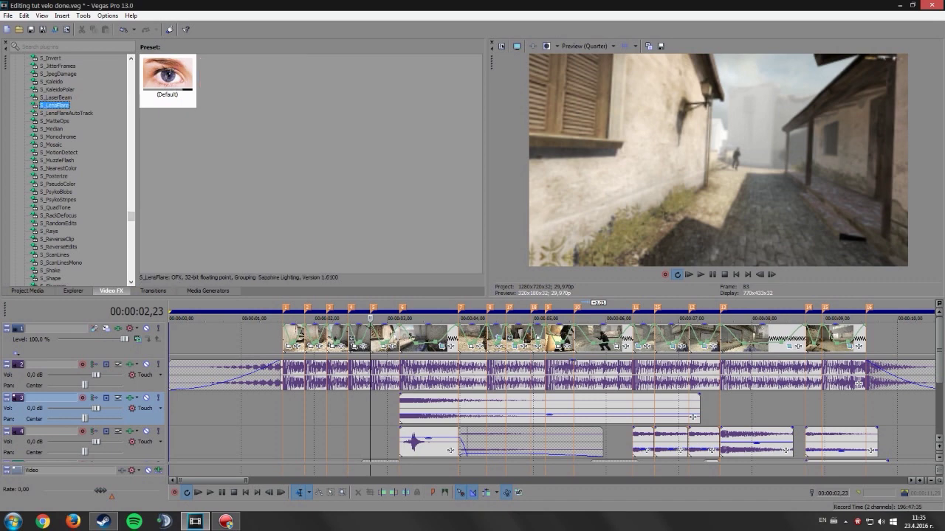
left_click(167, 79)
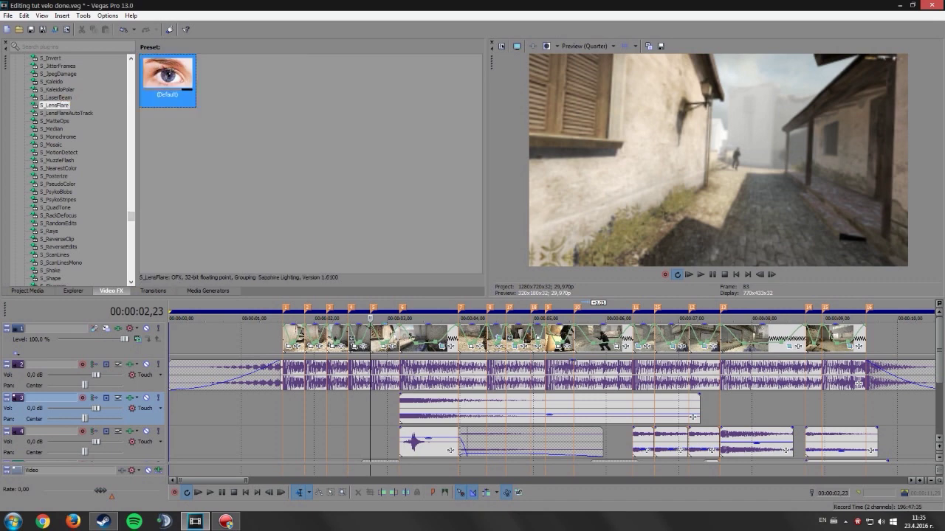
left_click_drag(168, 79, 383, 338)
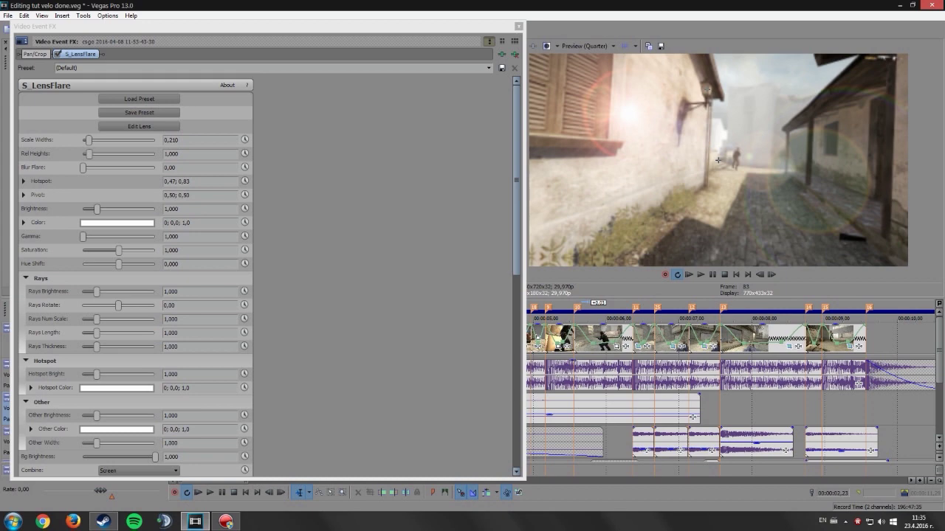
mouse_move(516, 181)
left_mouse_down()
mouse_move(516, 358)
mouse_move(516, 179)
left_mouse_up()
left_click(519, 27)
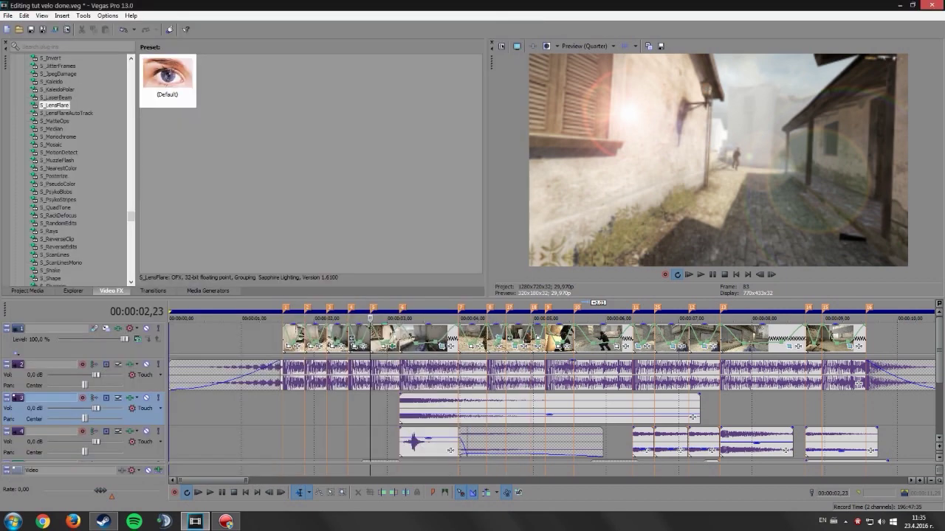
Step: Play back the clip at the fifth marker to examine how the lens flare looks over its frames
left_click(384, 337)
scroll(384, 337, "up", 4)
left_click(555, 337)
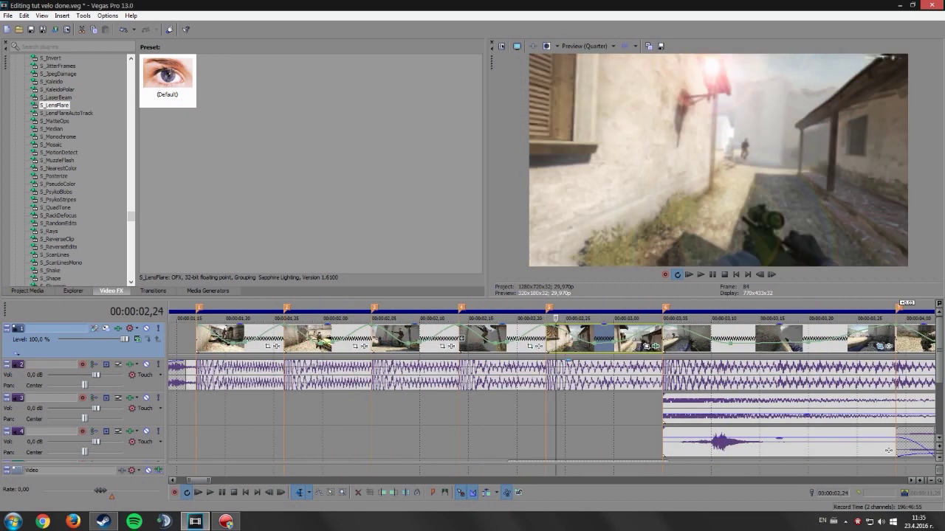
left_click(536, 410)
left_click(547, 410)
key("space")
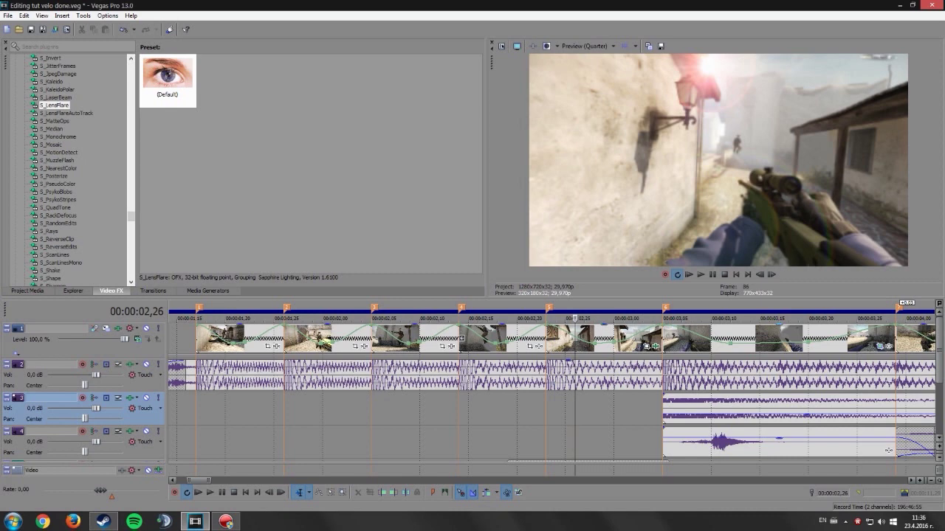
left_click(659, 337)
scroll(659, 337, "down", 4)
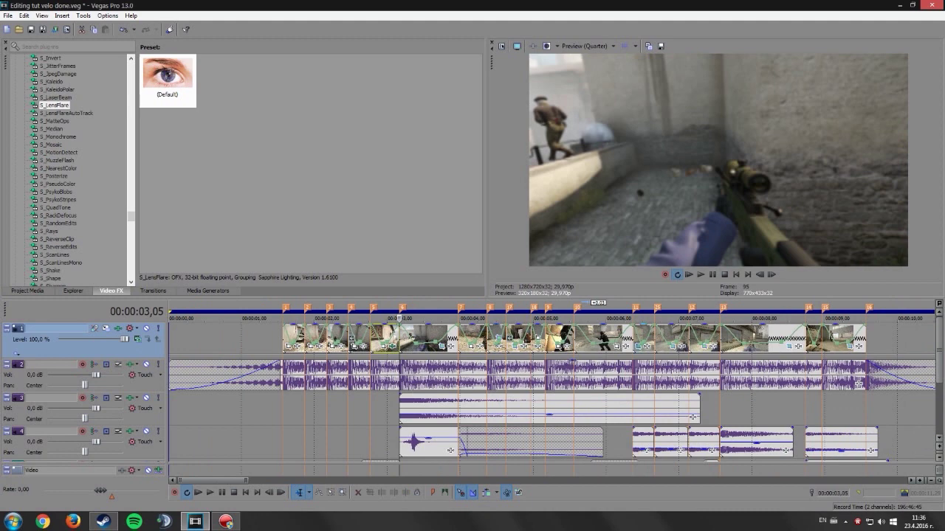
Step: Remove the S_LensFlare effect from the clip at the fifth marker
left_click(372, 410)
left_click(392, 346)
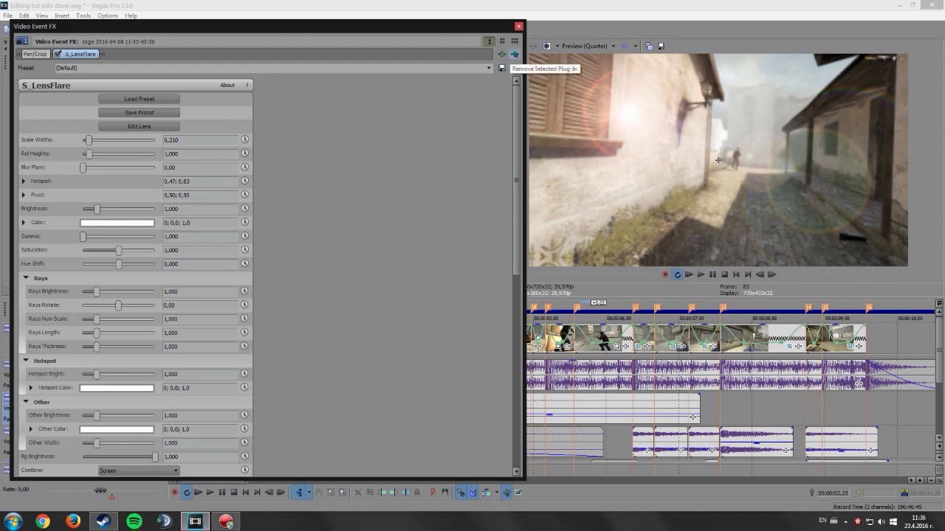
left_click(514, 55)
left_click(519, 26)
Step: Apply the BCC Lens Flare 3D effect with its (Default) preset to the video clip at the fifth marker
scroll(73, 170, "up", 15)
scroll(74, 169, "up", 15)
scroll(73, 170, "up", 15)
scroll(74, 170, "up", 15)
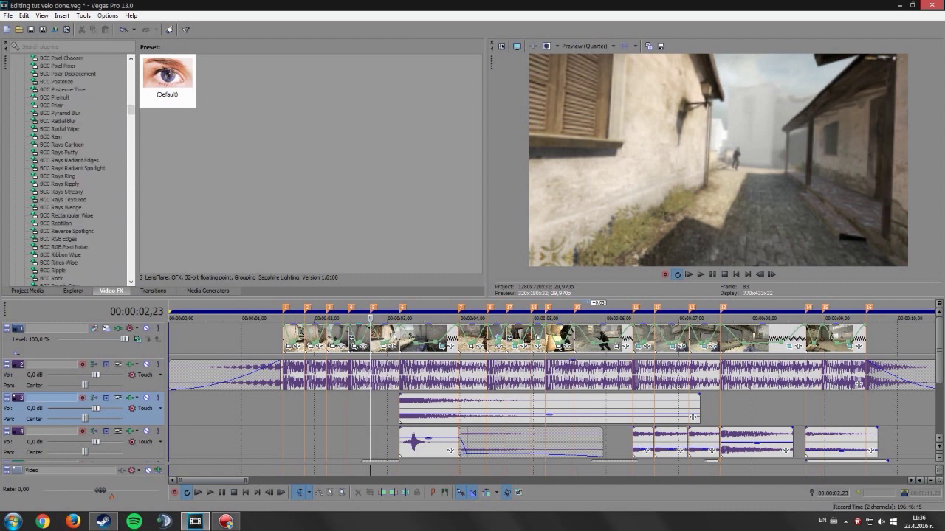
scroll(74, 169, "up", 8)
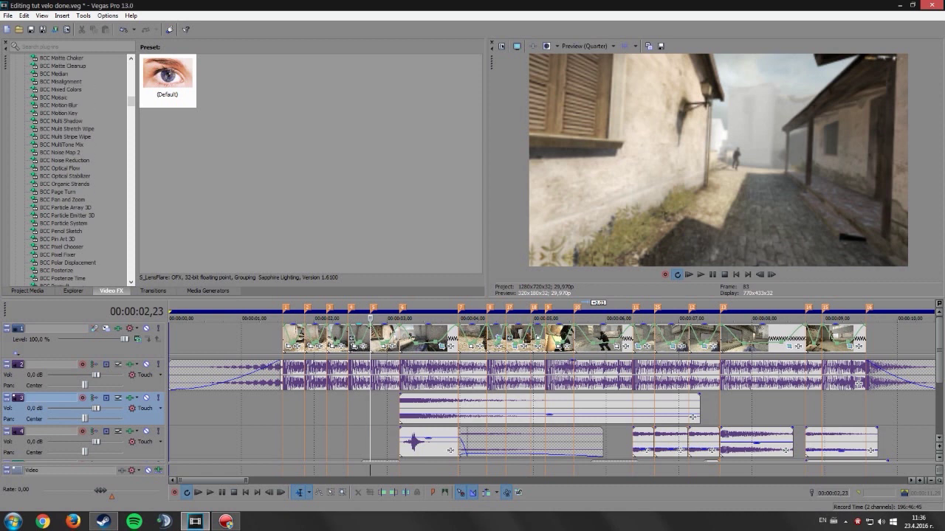
scroll(73, 169, "up", 4)
scroll(73, 173, "up", 5)
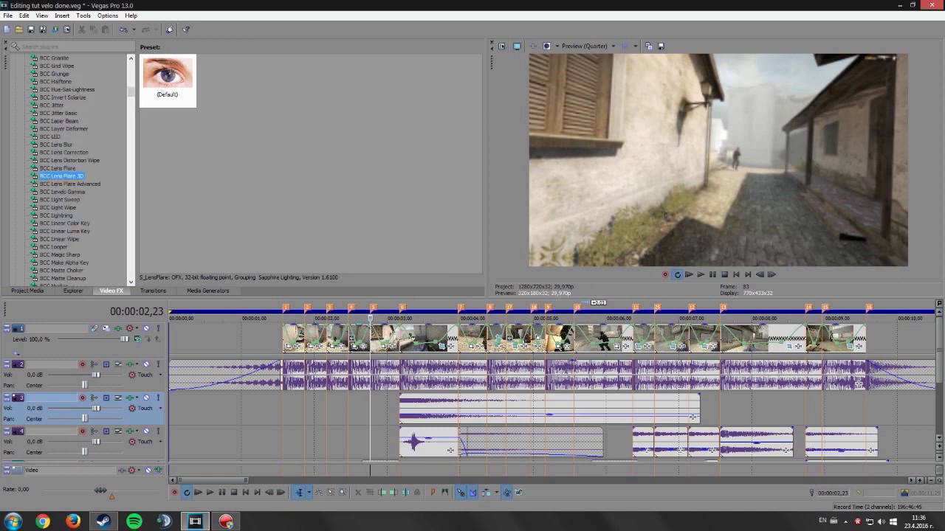
left_click(62, 177)
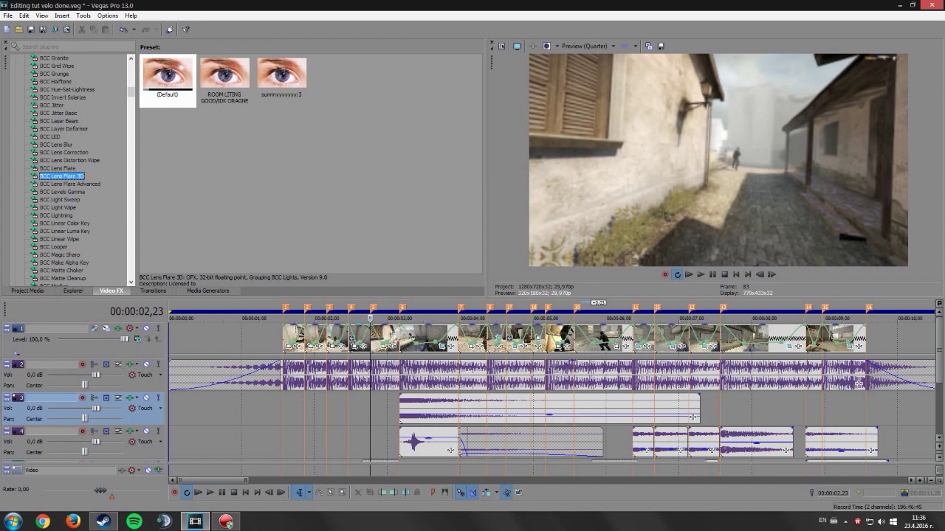
left_click(168, 79)
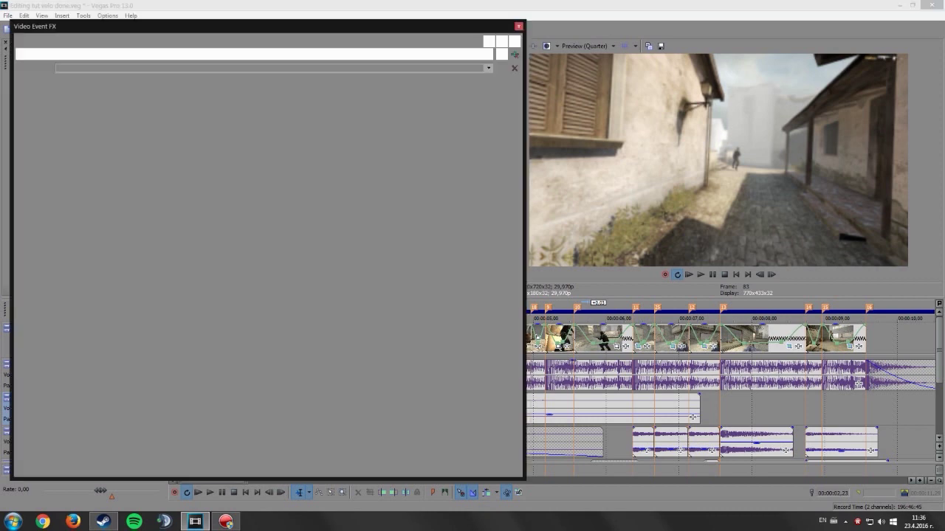
Step: Position the flare's light source on the street lamp on the wall, with the preview quality set to Preview (Full)
left_click_drag(825, 122, 732, 91)
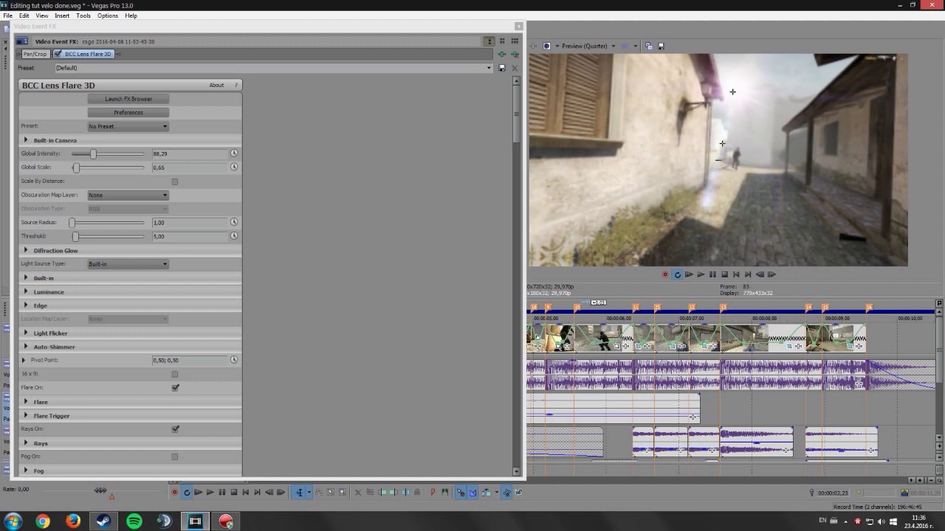
left_click_drag(732, 92, 707, 90)
left_click(585, 46)
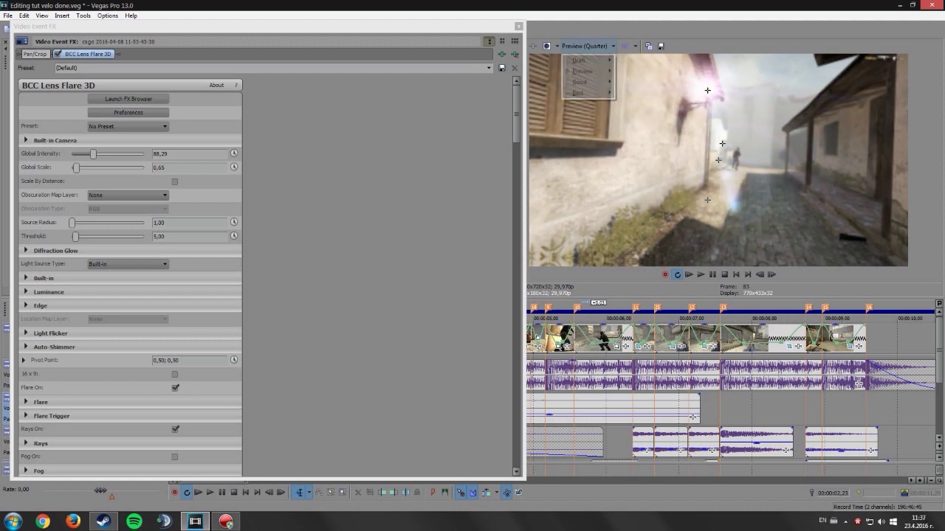
mouse_move(587, 71)
left_click(638, 83)
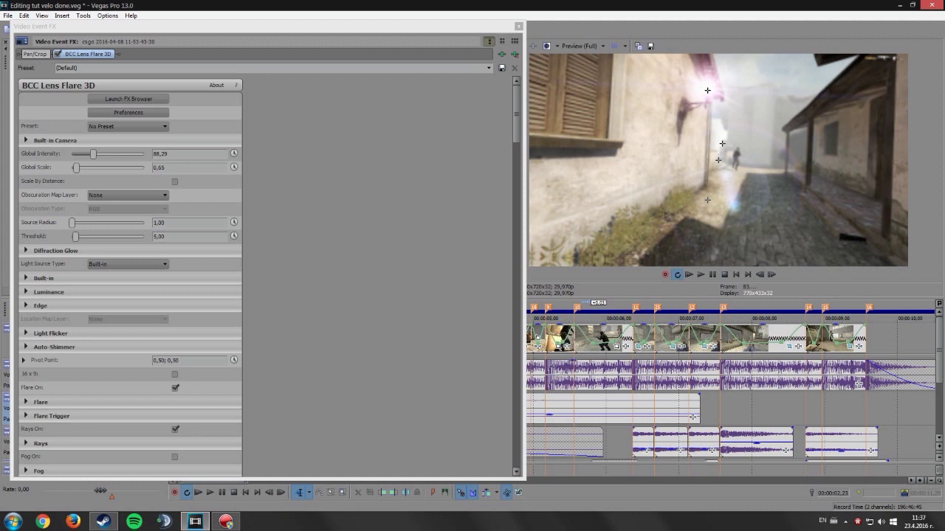
left_click(581, 45)
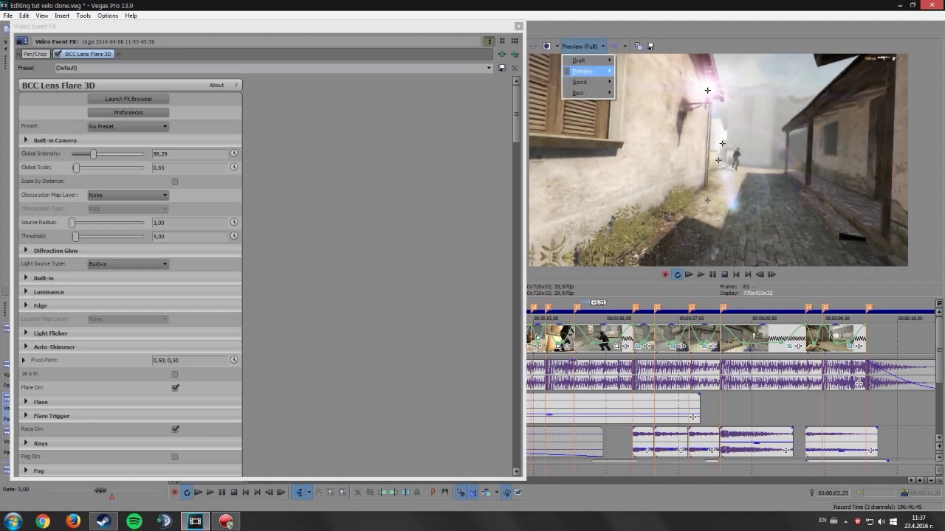
mouse_move(583, 71)
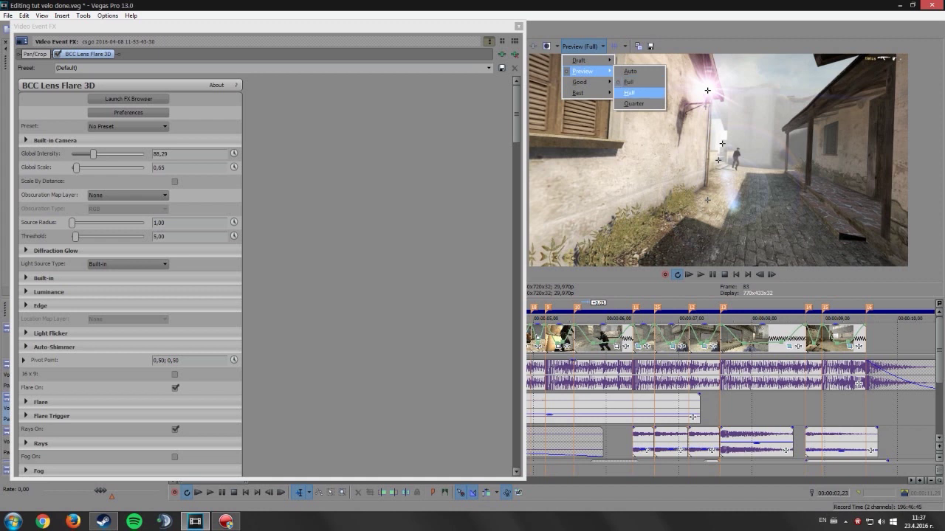
left_click(630, 82)
mouse_move(707, 90)
left_mouse_down()
mouse_move(745, 89)
mouse_move(706, 90)
left_mouse_up()
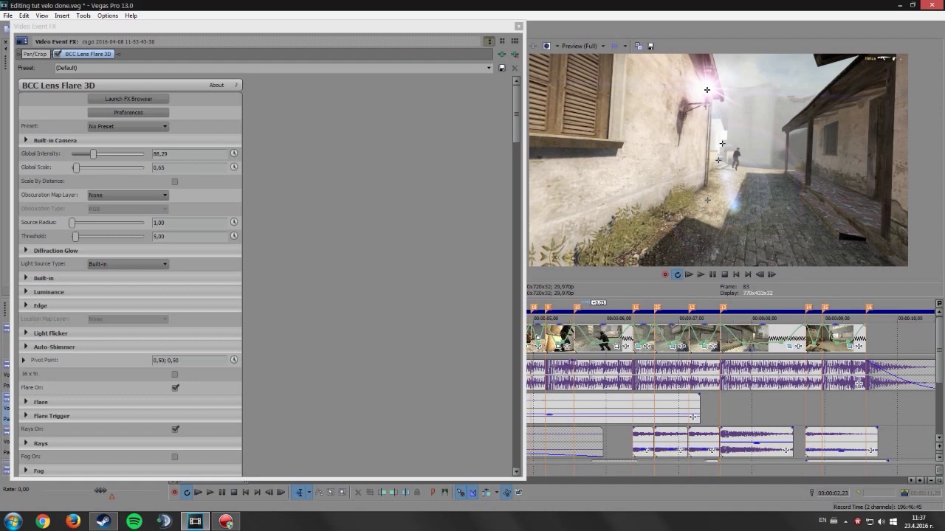
Step: Open the lens flare's FX Browser and preview presets in the upper part of the library, including BluePurpleSpread, BrightPopDD, BigBrightAmberLight and OmnimaxDD
left_click(129, 99)
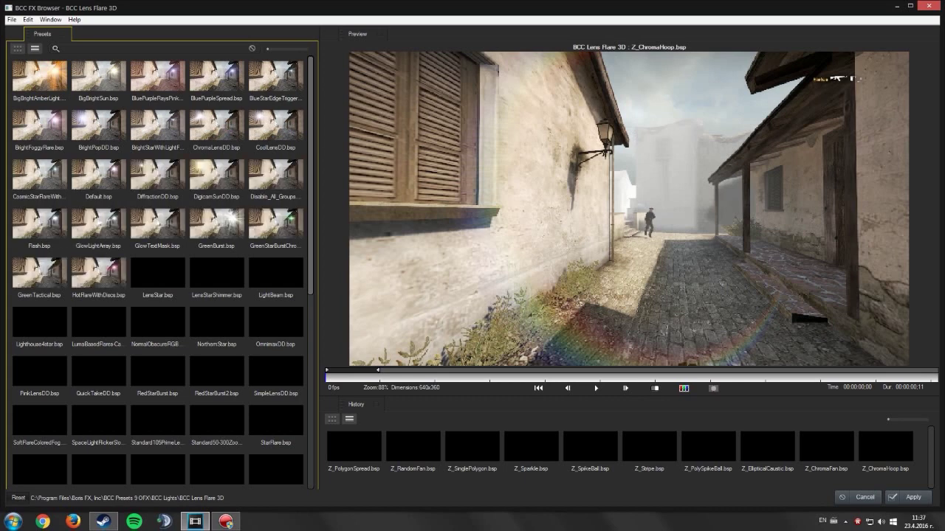
left_click(157, 78)
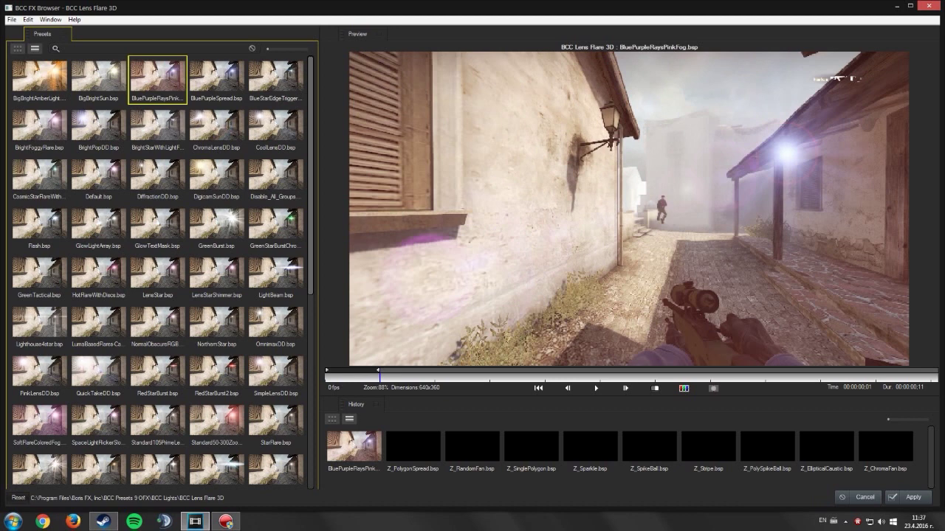
left_click(216, 78)
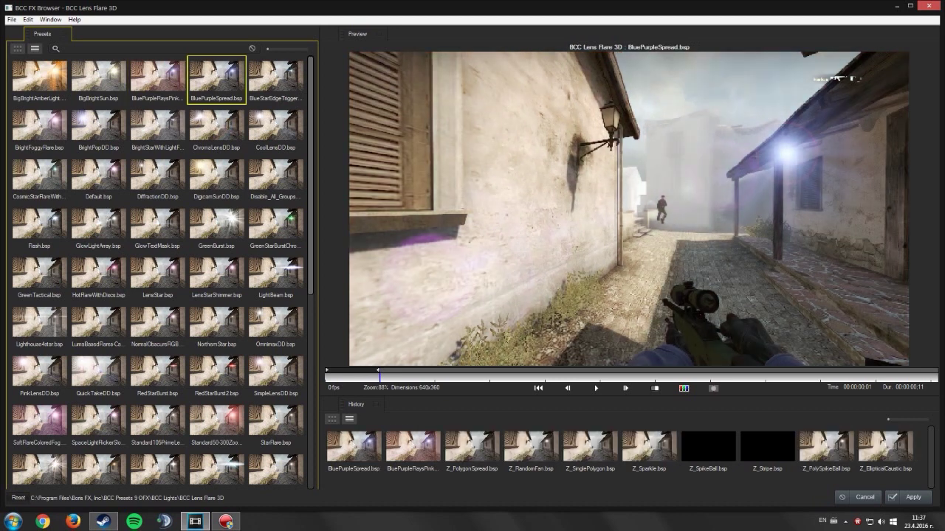
left_click(276, 78)
left_click(99, 127)
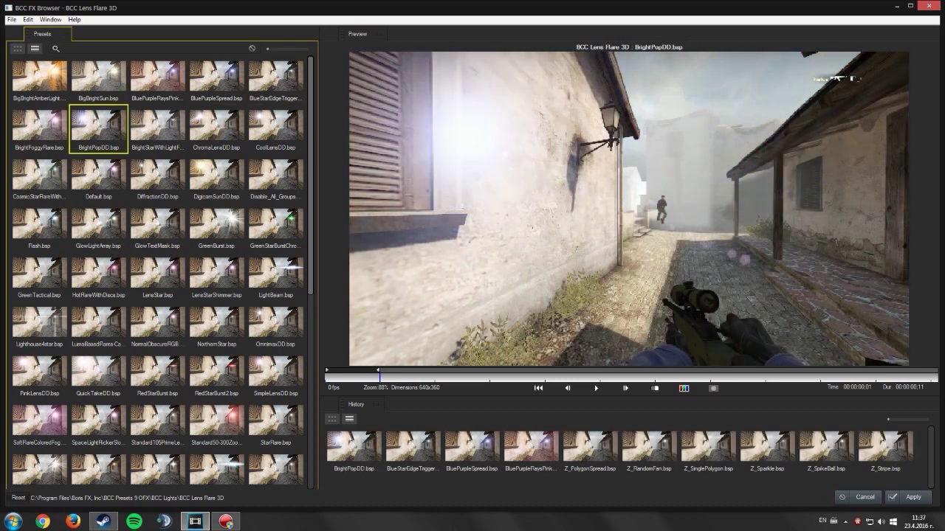
left_click(157, 128)
left_click(216, 127)
left_click(275, 127)
left_click(158, 177)
left_click(216, 177)
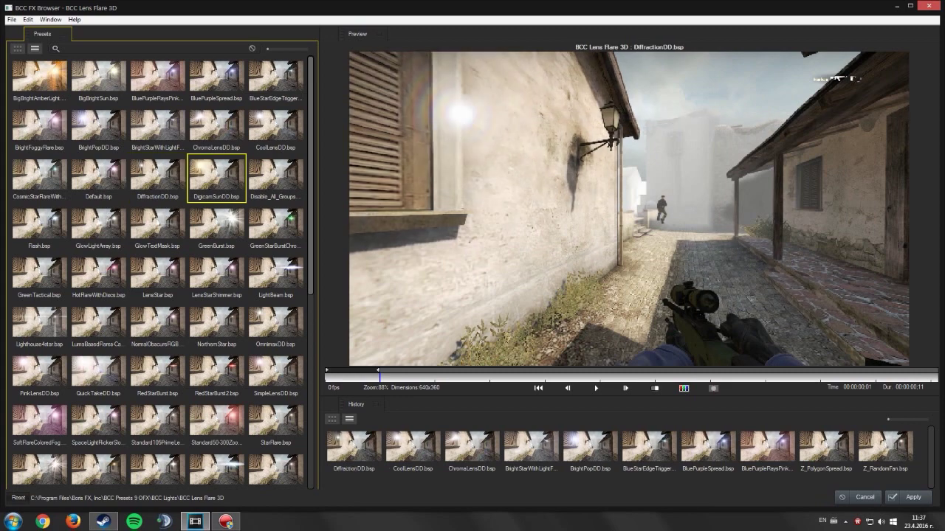
left_click(39, 78)
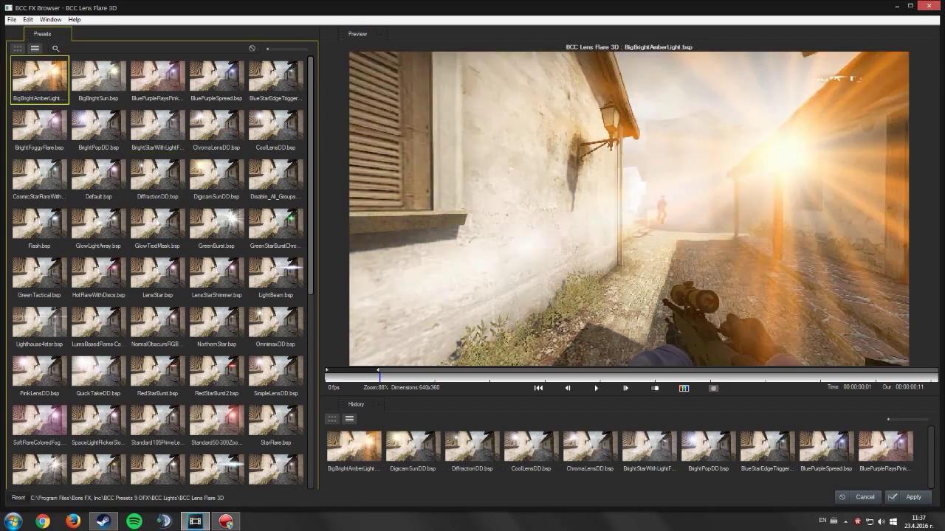
left_click(275, 177)
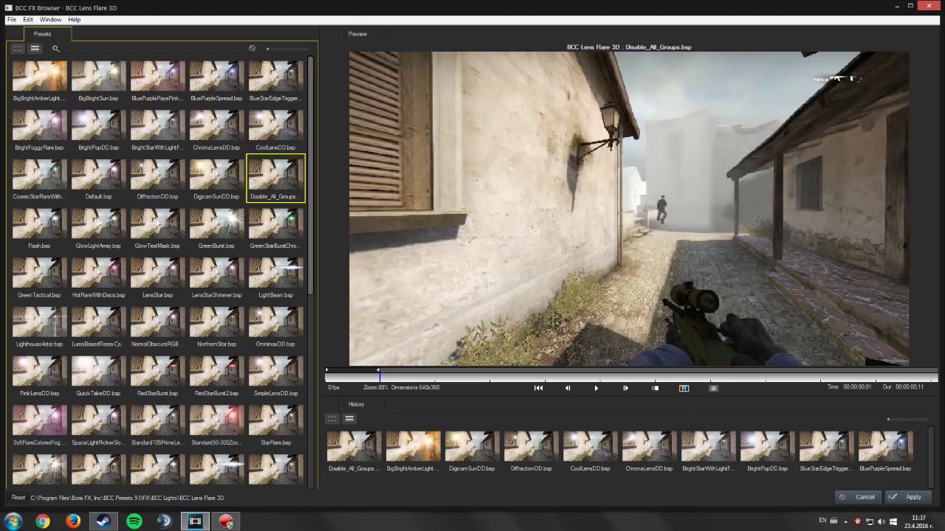
left_click(216, 226)
left_click(276, 227)
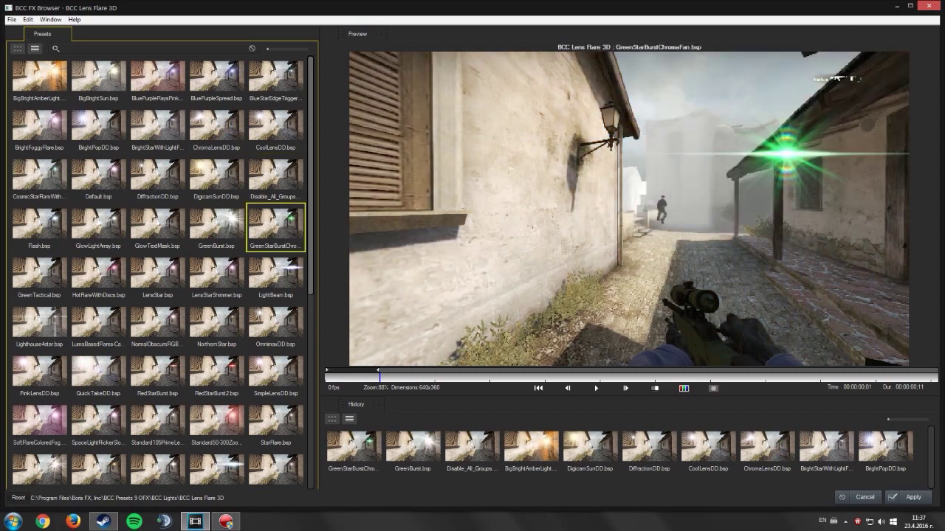
left_click(40, 276)
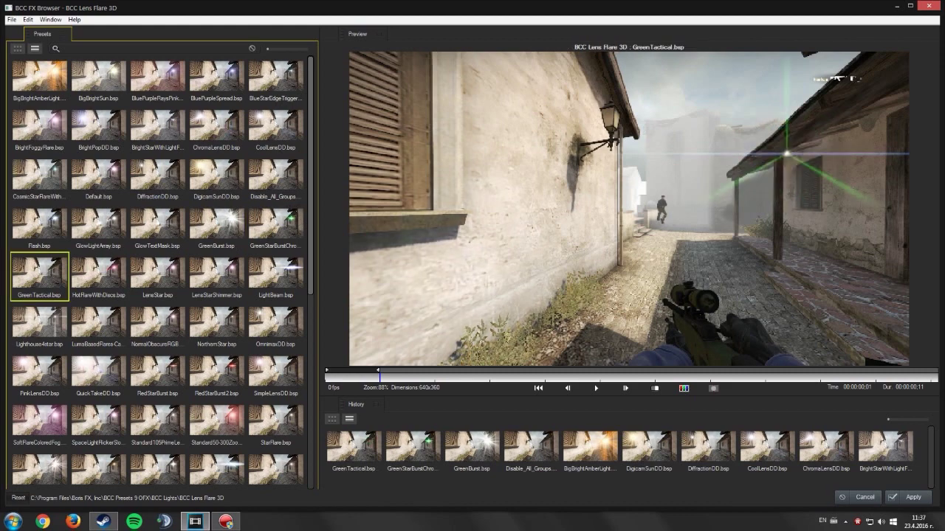
left_click(275, 276)
left_click(217, 325)
left_click(275, 325)
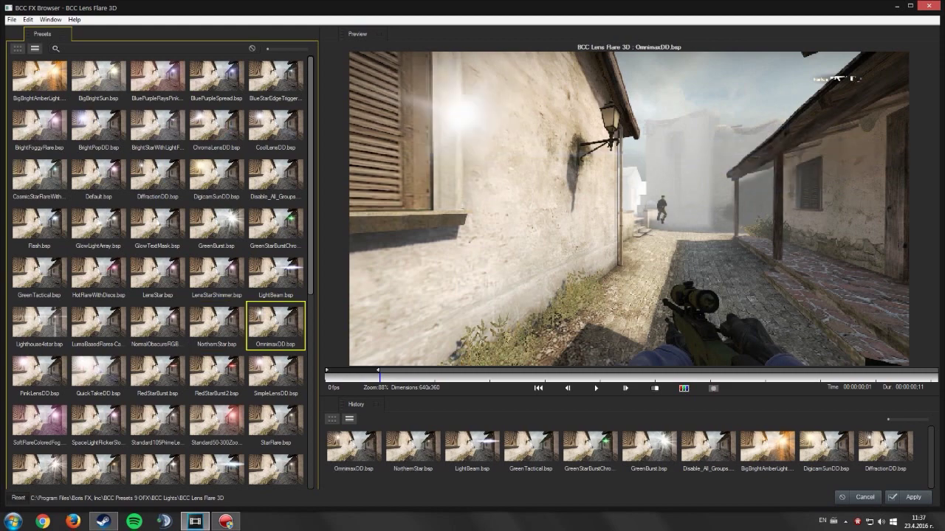
Step: Preview presets further down the library, from SoftFlareColoredFog and the Standard lenses through WhiteBlueLight and WhiteStar12Point to Z_ChromaHoop
scroll(158, 270, "down", 4)
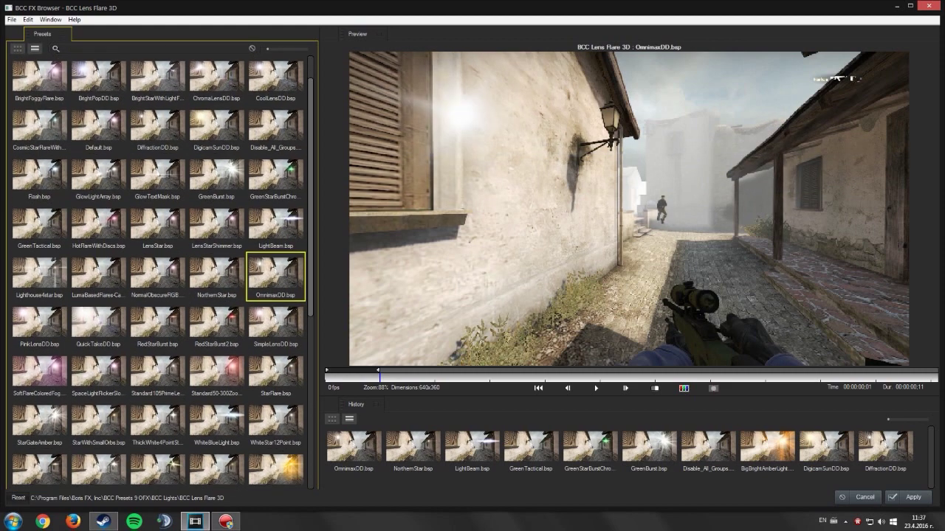
left_click(39, 313)
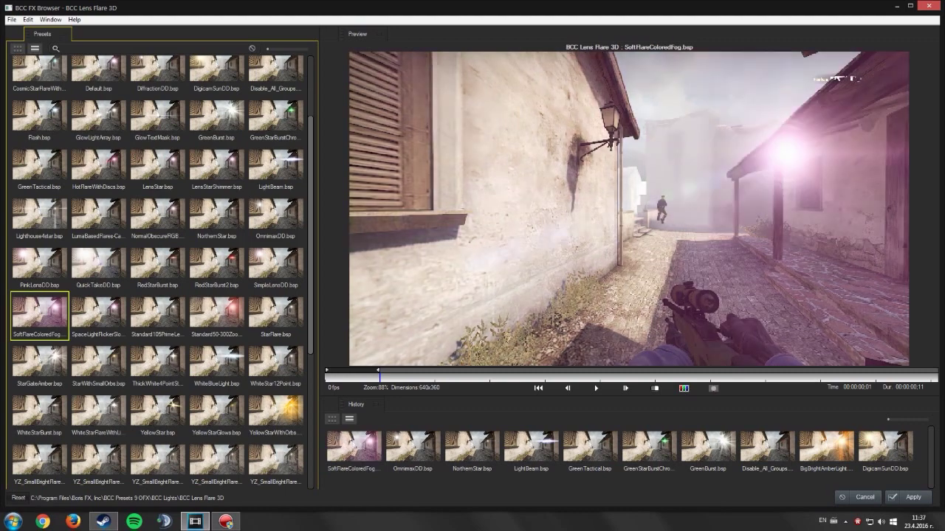
left_click(98, 313)
left_click(157, 313)
left_click(217, 313)
scroll(216, 313, "down", 2)
left_click(216, 334)
left_click(276, 334)
scroll(164, 272, "down", 2)
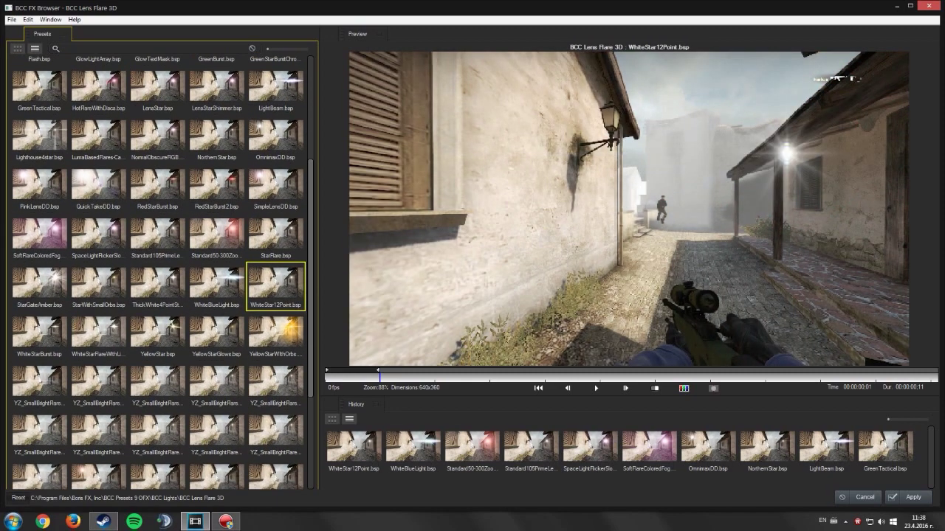
scroll(157, 310, "down", 4)
left_click(157, 382)
scroll(157, 382, "down", 1)
scroll(184, 365, "down", 1)
left_click(216, 356)
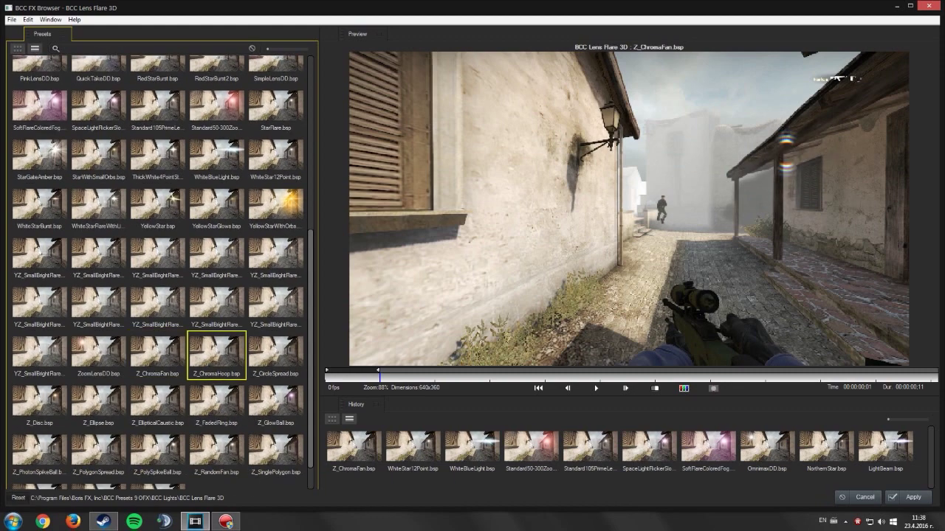
Step: Preview the Z_ presets at the end of the library, including Z_RandomFan, Z_Stripe, Z_Sparkle, Z_Ellipse and Z_Disc
scroll(221, 355, "down", 4)
left_click(275, 317)
left_click(216, 415)
left_click(275, 415)
left_click(216, 414)
left_click(157, 415)
left_click(157, 465)
left_click(98, 464)
left_click(39, 464)
left_click(39, 415)
left_click(99, 415)
left_click(98, 366)
left_click(39, 366)
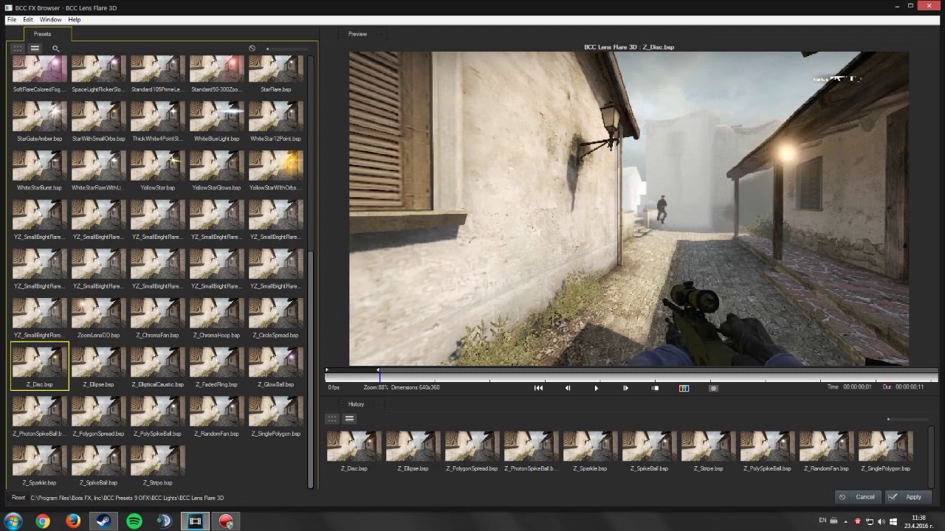
Step: Preview the YZ_SmallBrightFlareOrbsOnLens, ZoomLensDD, WhiteStarBurst, StarWithSmallOrbs, StarGateAmber and ThickWhite4Point star presets
left_click(39, 316)
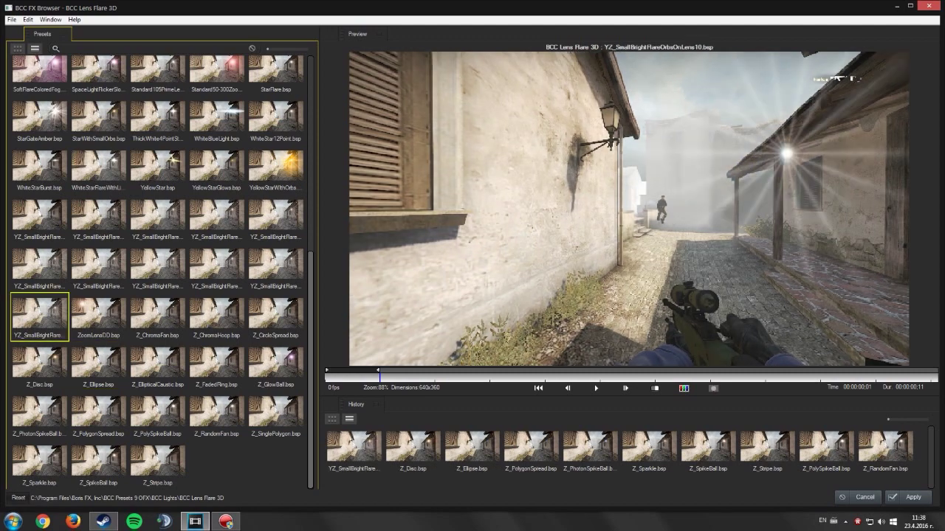
left_click(98, 316)
left_click(98, 267)
left_click(39, 267)
left_click(39, 218)
key("Right")
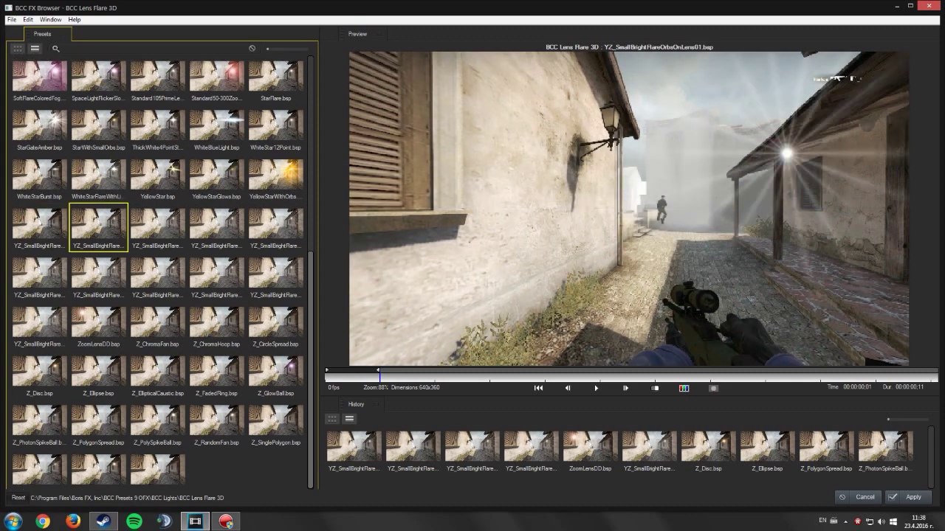
key("Up")
key("Left")
scroll(39, 199, "up", 1)
left_click(98, 178)
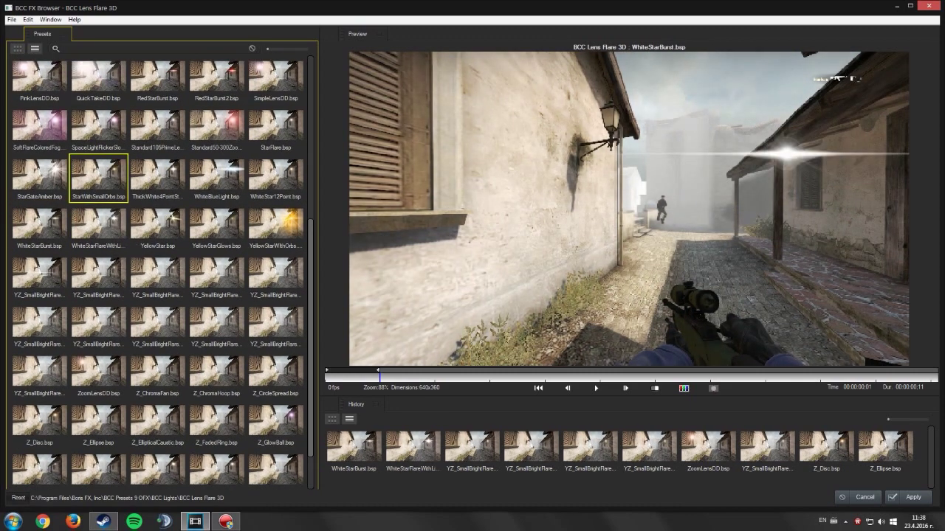
scroll(98, 179, "up", 1)
left_click(39, 208)
scroll(39, 208, "up", 1)
left_click(157, 236)
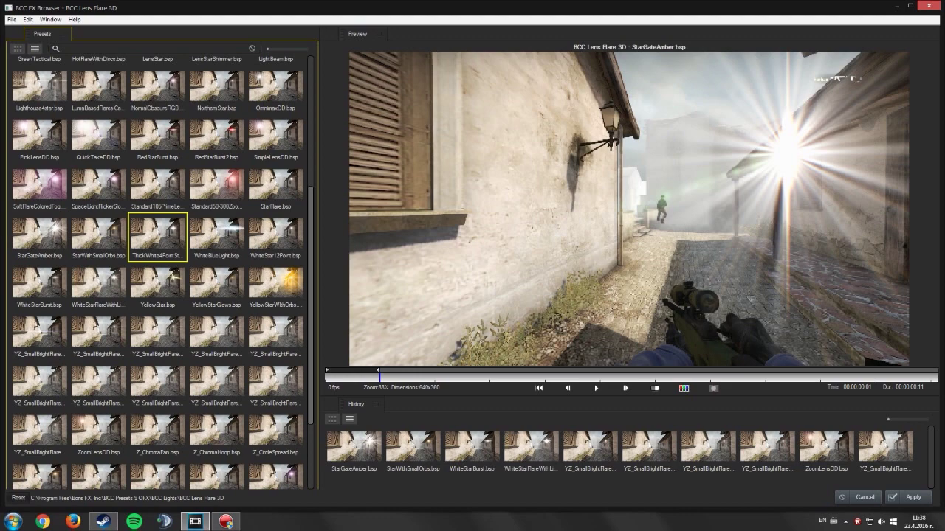
Step: Choose the QuickTakeDD preset after comparing neighbouring presets, and apply it to the clip's lens flare
left_click(157, 188)
scroll(157, 188, "up", 1)
left_click(98, 216)
left_click(39, 216)
scroll(157, 273, "up", 1)
left_click(98, 216)
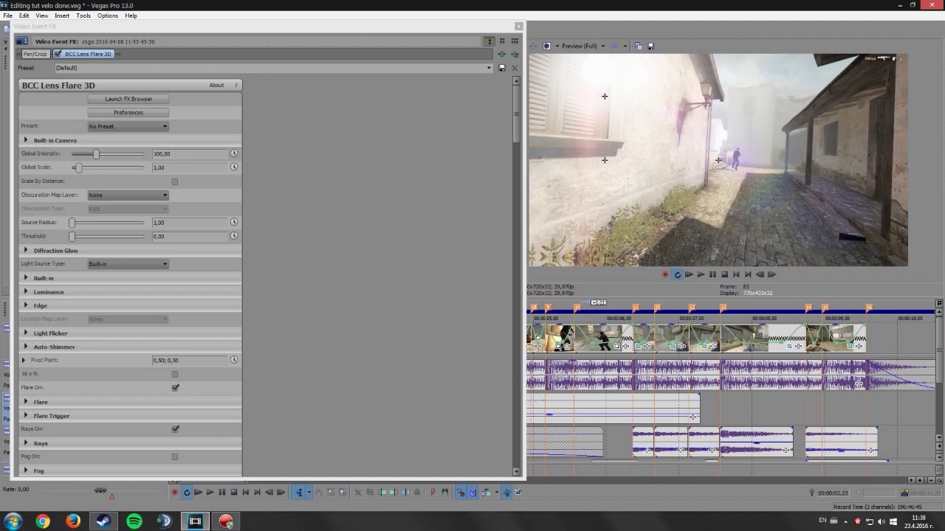
Step: Set the flare's Global Intensity to 50 and move its light source toward the street lamp
left_click_drag(604, 97, 677, 123)
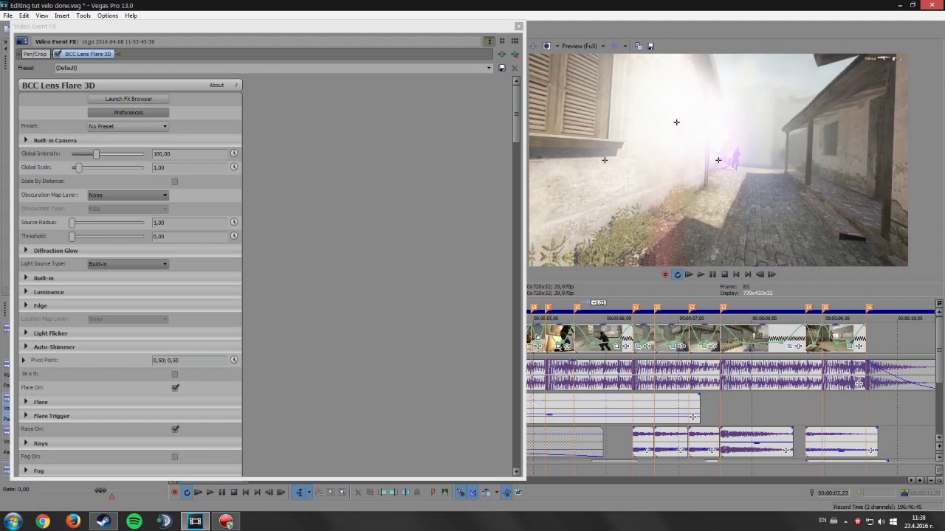
left_click(162, 154)
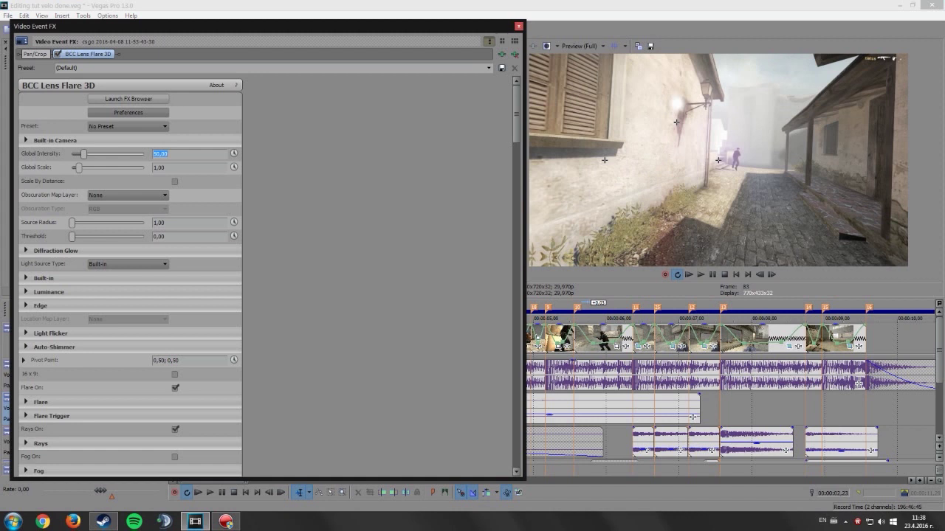
left_click_drag(676, 123, 732, 91)
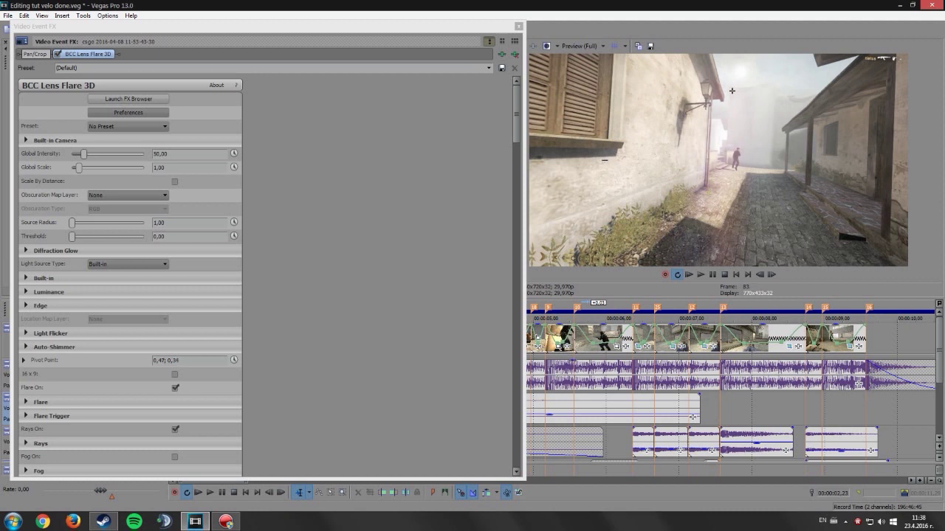
Step: Move the flare's pivot point onto the cobbled street at 0.57; 0.10, with the flare's glow sitting on the street lamp
left_click_drag(710, 166, 711, 179)
left_click_drag(724, 135, 698, 227)
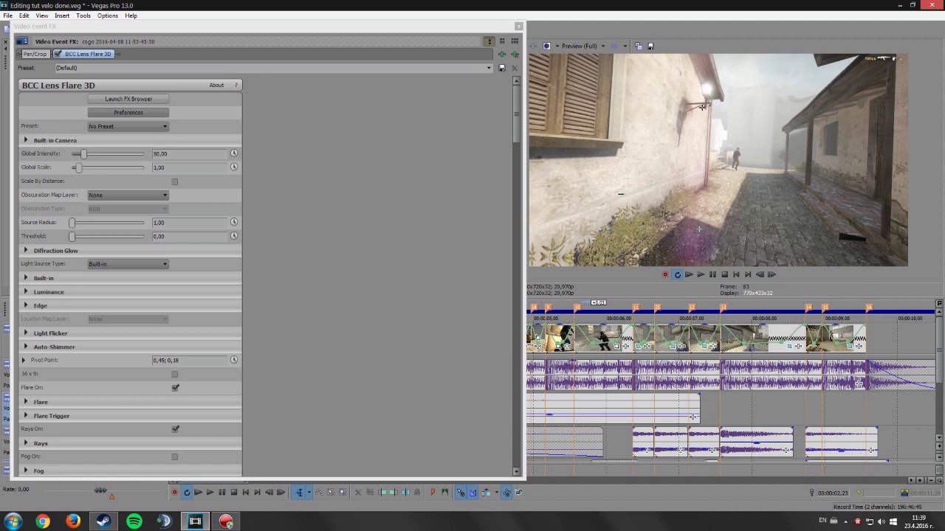
mouse_move(701, 115)
left_mouse_down()
mouse_move(700, 124)
mouse_move(744, 108)
mouse_move(810, 115)
mouse_move(747, 210)
mouse_move(632, 161)
mouse_move(650, 118)
mouse_move(713, 100)
left_mouse_up()
left_click_drag(724, 230, 744, 244)
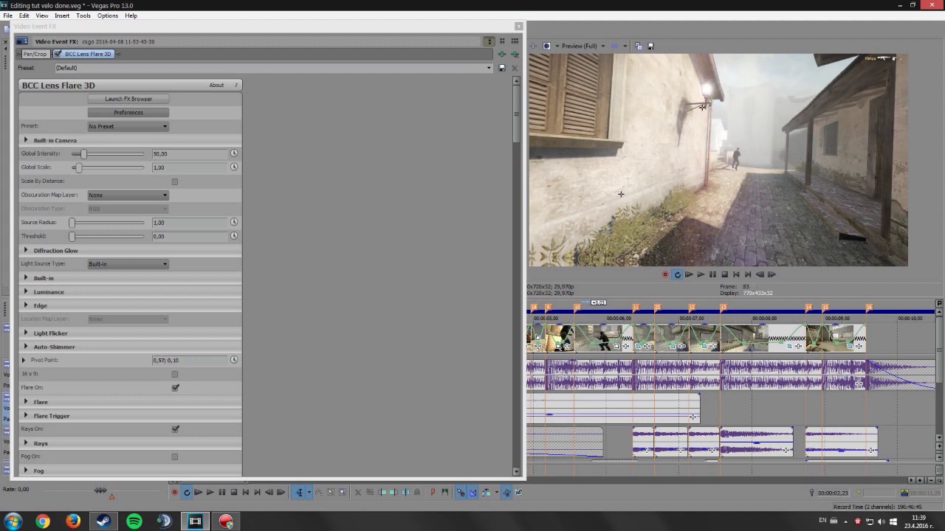
Step: Examine the flare's obscuration map, preferences, preset list and remaining effect parameters down to the audio options
left_click(128, 195)
left_click(111, 211)
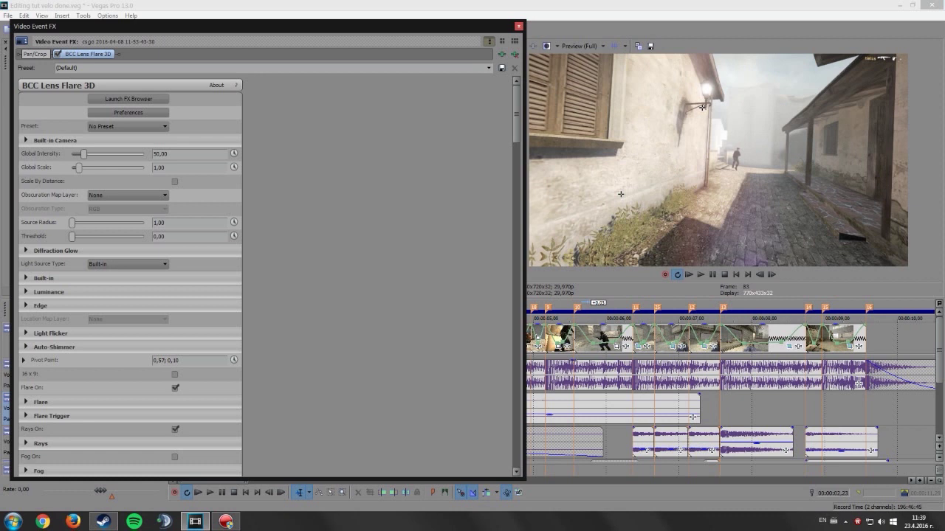
left_click(128, 112)
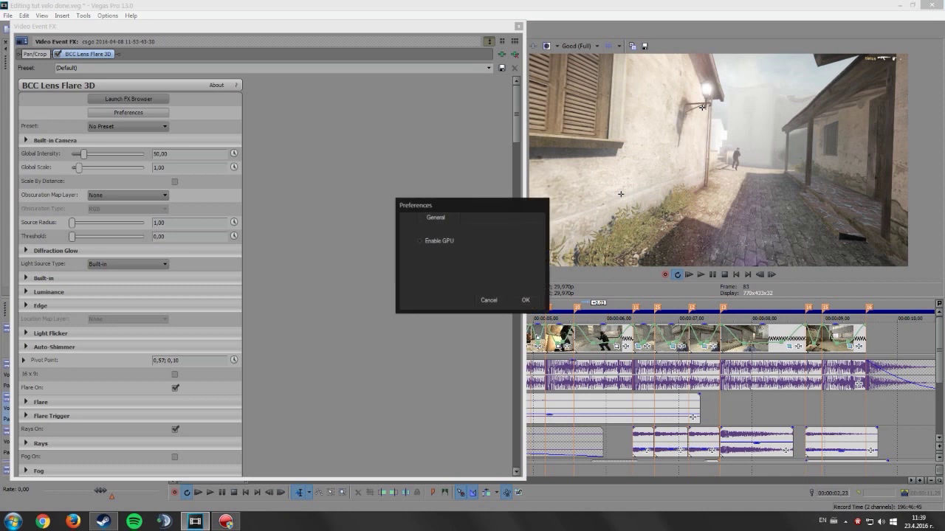
left_click(526, 301)
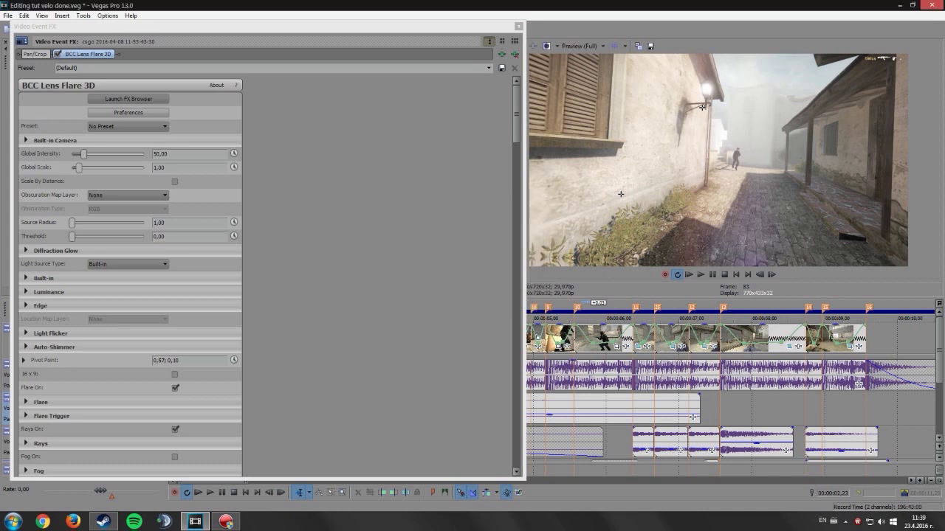
left_click(127, 126)
left_click(128, 126)
scroll(129, 277, "down", 5)
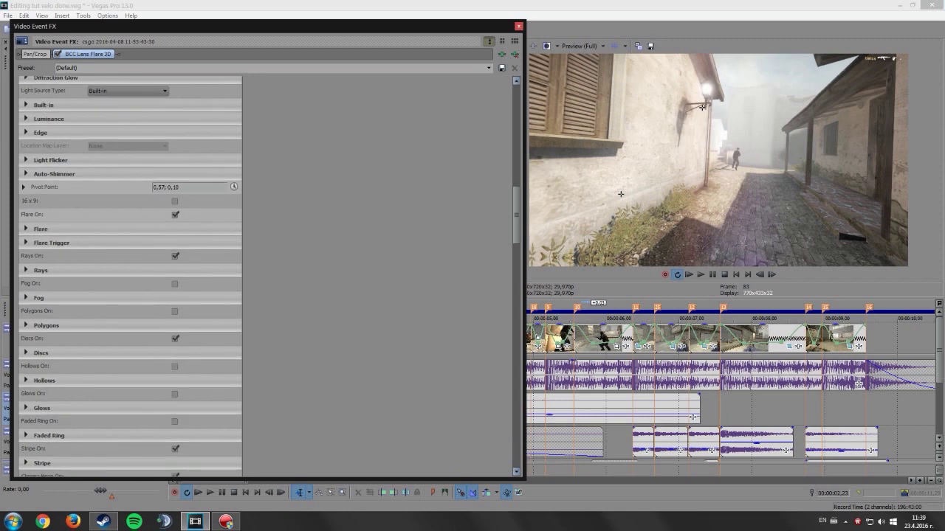
scroll(129, 276, "down", 7)
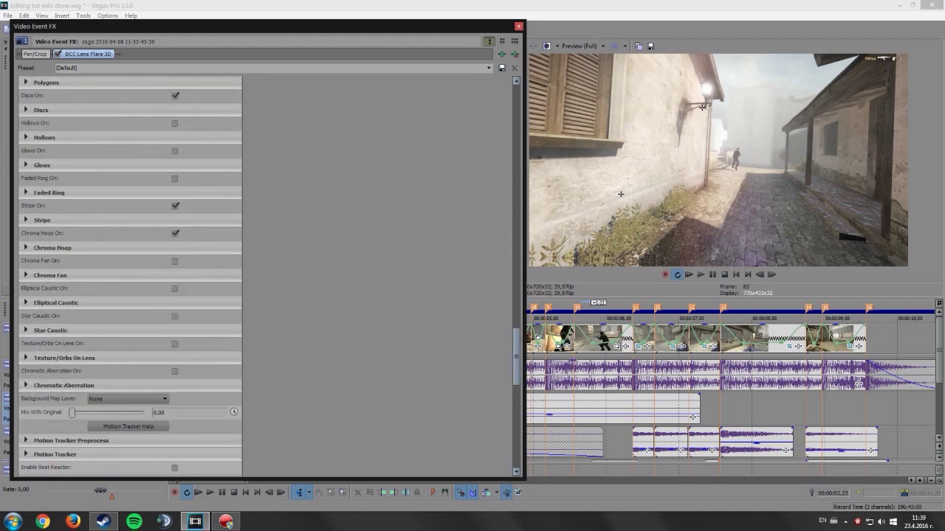
scroll(130, 275, "down", 2)
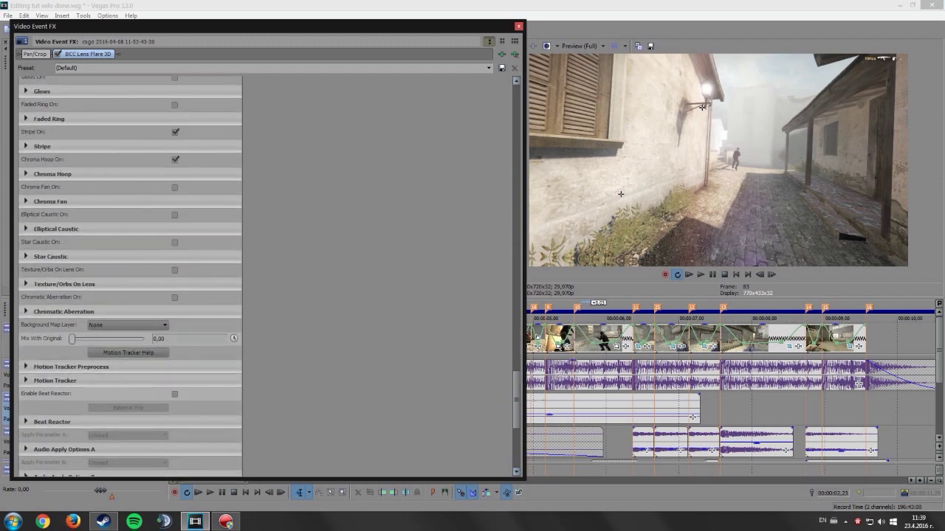
scroll(130, 277, "up", 15)
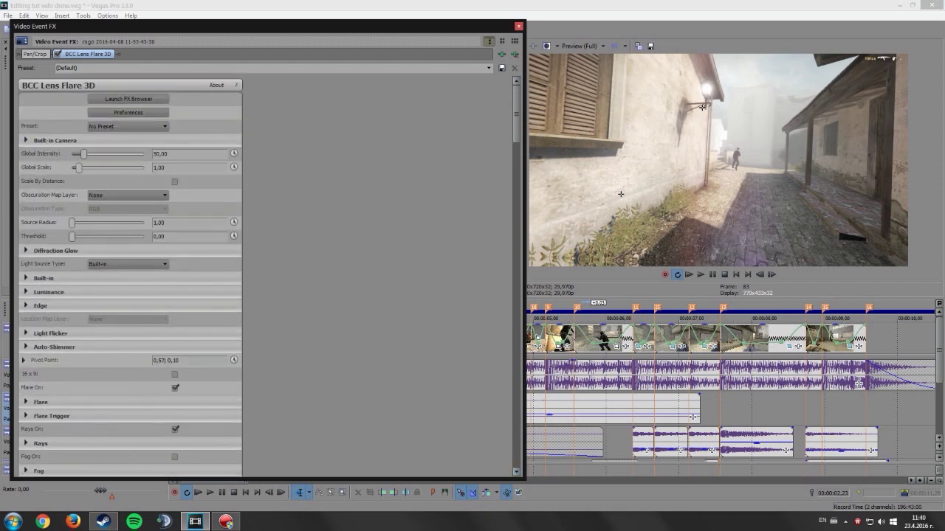
Step: Set the Camera Model of the flare's built-in camera to Position
left_click(26, 140)
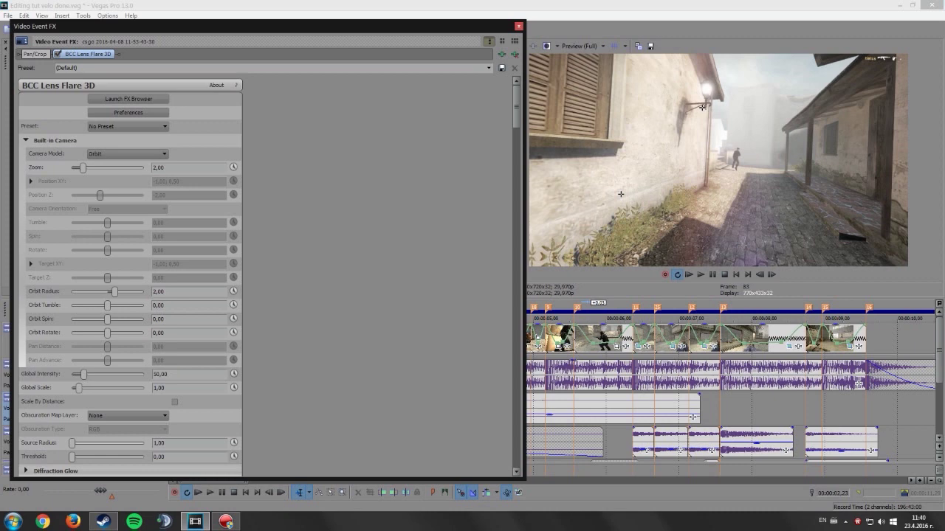
left_click(127, 154)
left_click(111, 173)
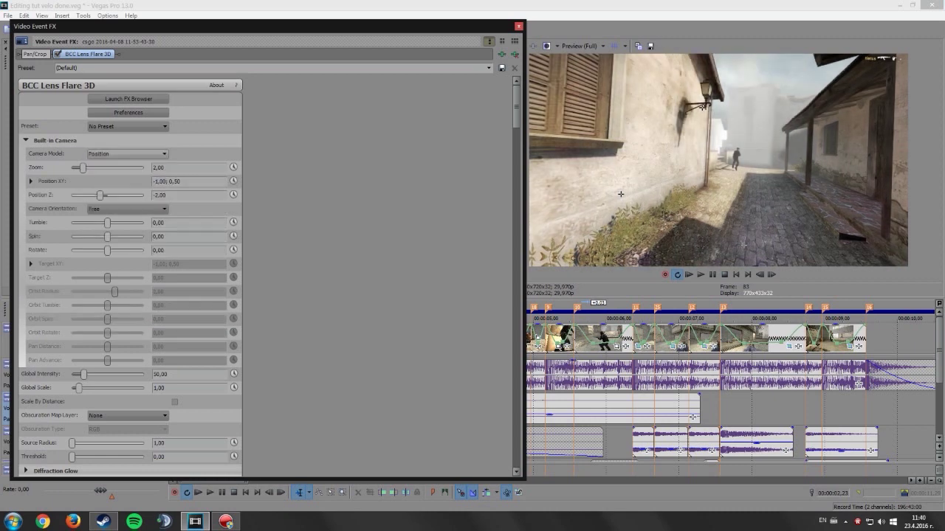
left_click(621, 194)
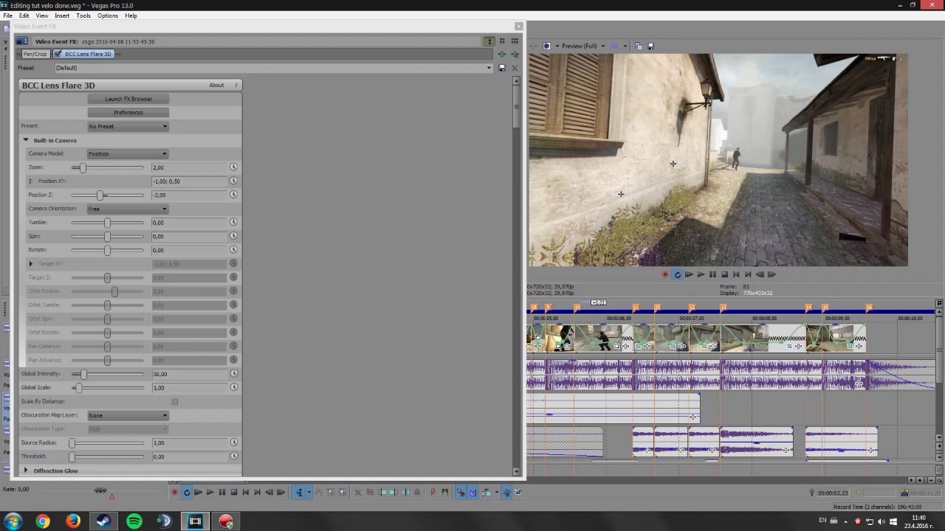
Step: Set the built-in camera's Position XY to about 0.42; 0.24 so the flare's glow sits on the street lamp
left_click(672, 163)
left_click(31, 181)
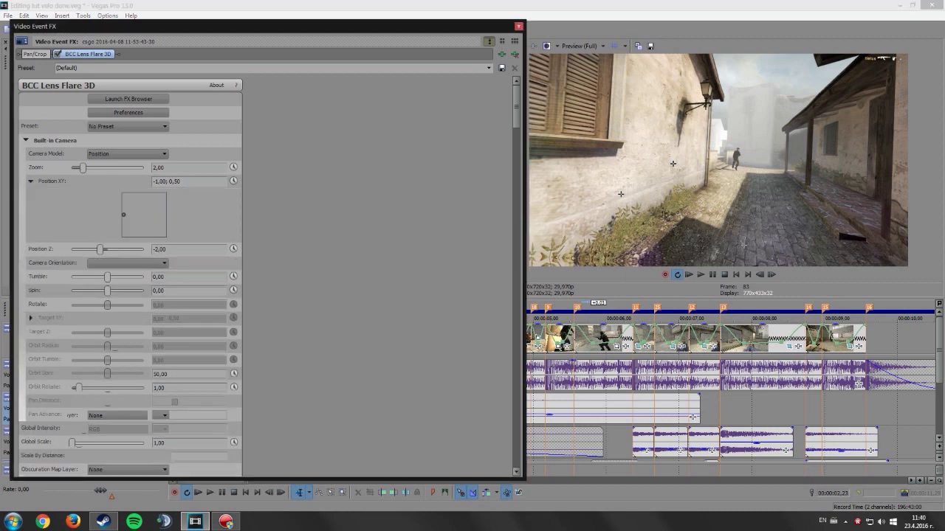
left_click_drag(123, 215, 124, 214)
left_click(125, 213)
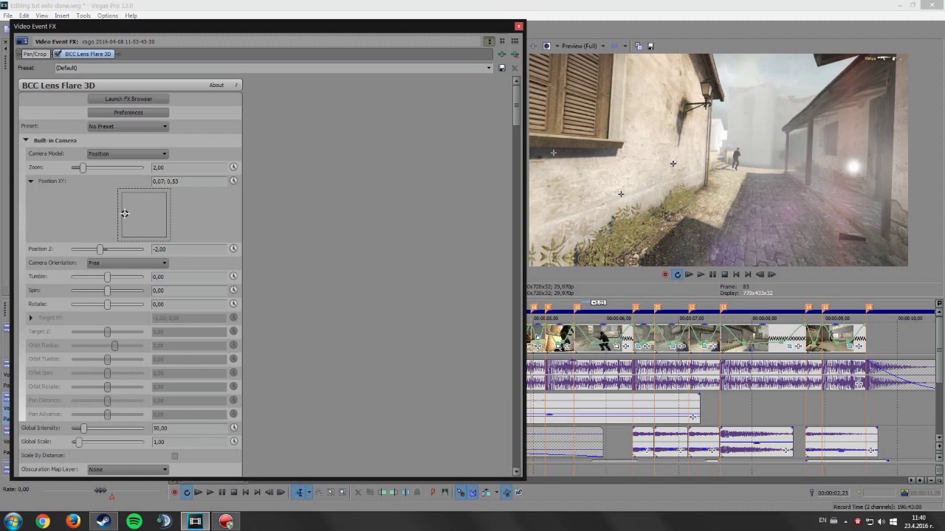
left_click_drag(125, 214, 140, 228)
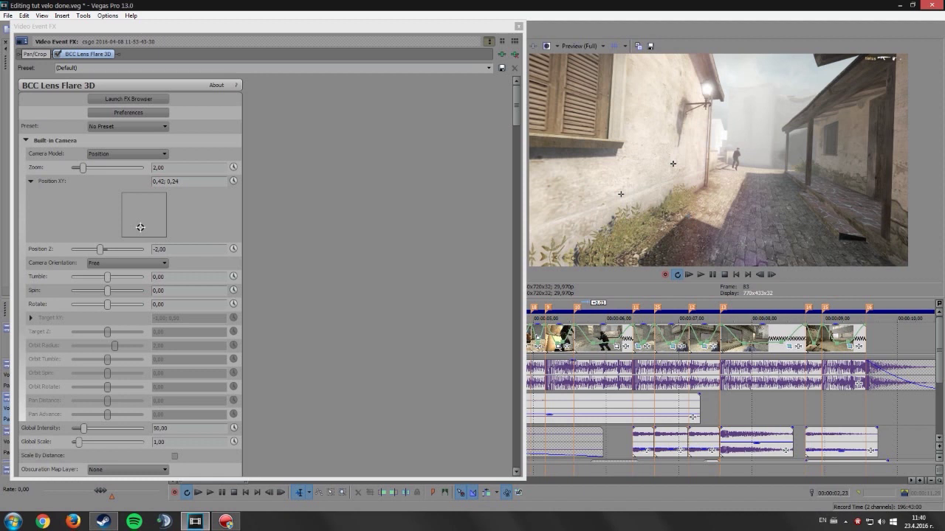
Step: Enable keyframing for the camera's Position XY, with its first keyframe at frame 0 on the street lamp
left_click(233, 181)
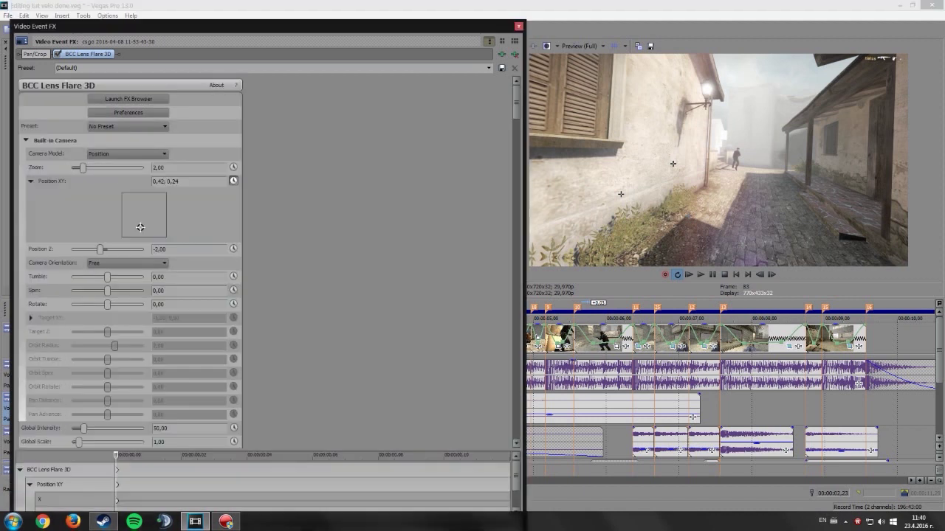
mouse_move(304, 21)
left_mouse_down()
mouse_move(302, 53)
mouse_move(294, 13)
left_mouse_up()
left_click(111, 424)
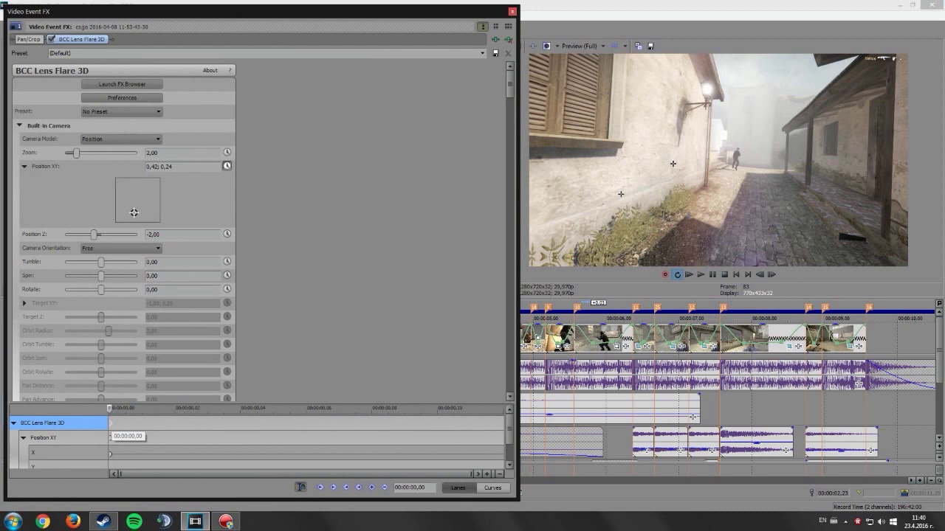
left_click_drag(134, 212, 134, 213)
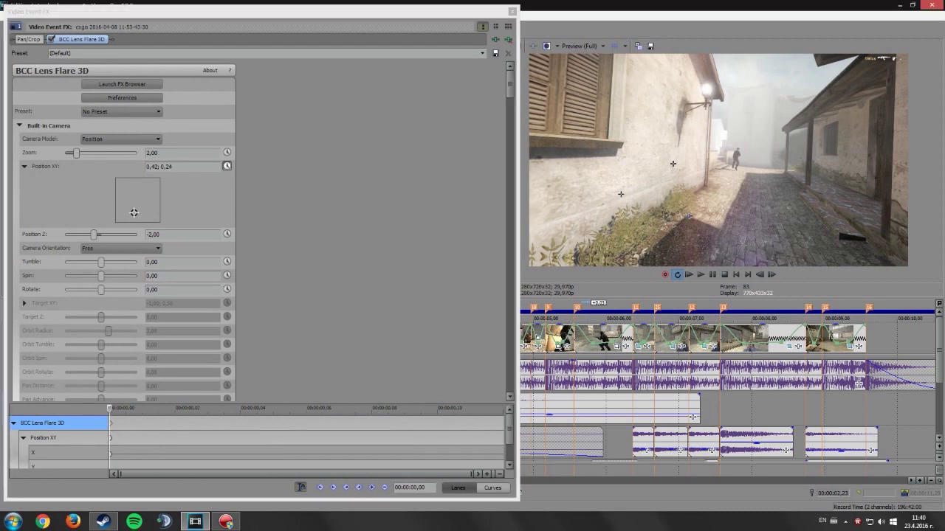
Step: Keyframe Position XY on frames 1 to 3 to follow the street lamp, reaching 0.45; 0.26 on frame 3
key("Right")
left_click_drag(133, 213, 134, 215)
key("Right")
left_click_drag(133, 215, 133, 213)
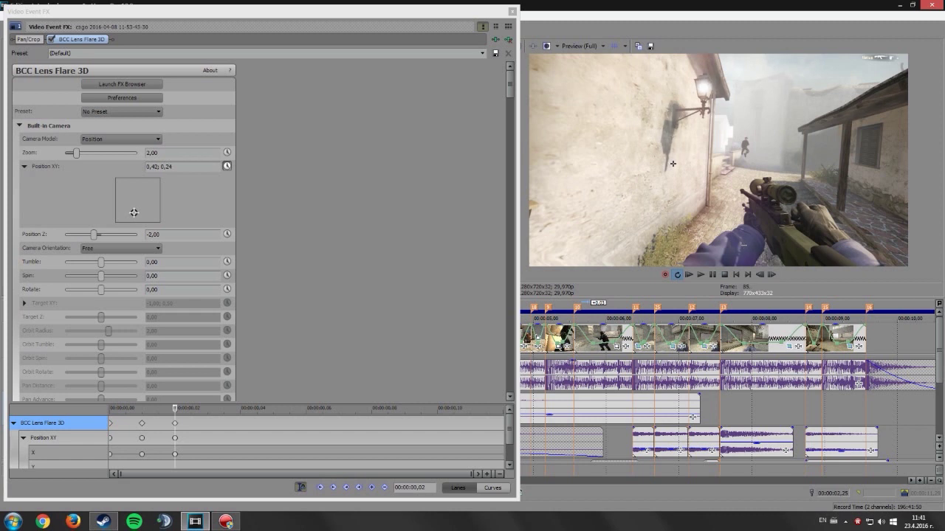
key("Right")
left_click_drag(133, 213, 136, 211)
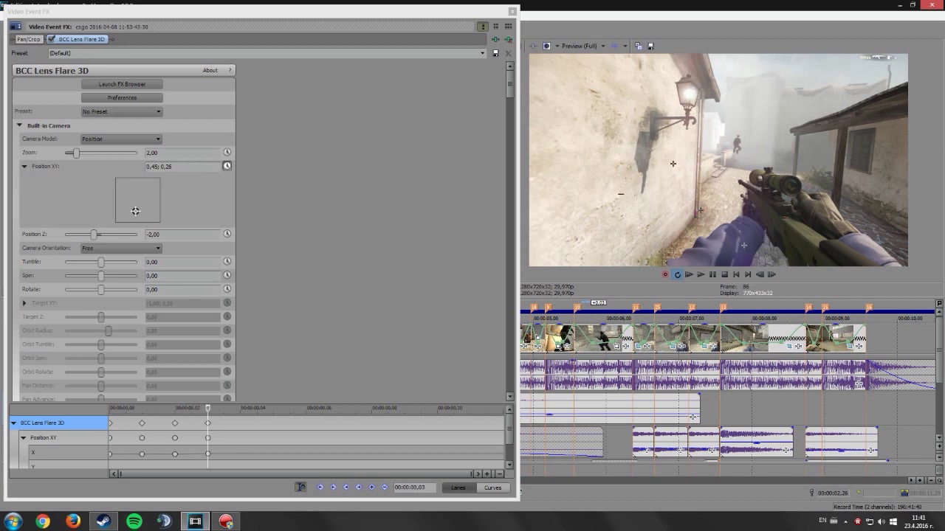
Step: Keyframe Position XY along the lamp on frames 4 to 6, from 0.47; 0.27 to 0.51; 0.28
key("Right")
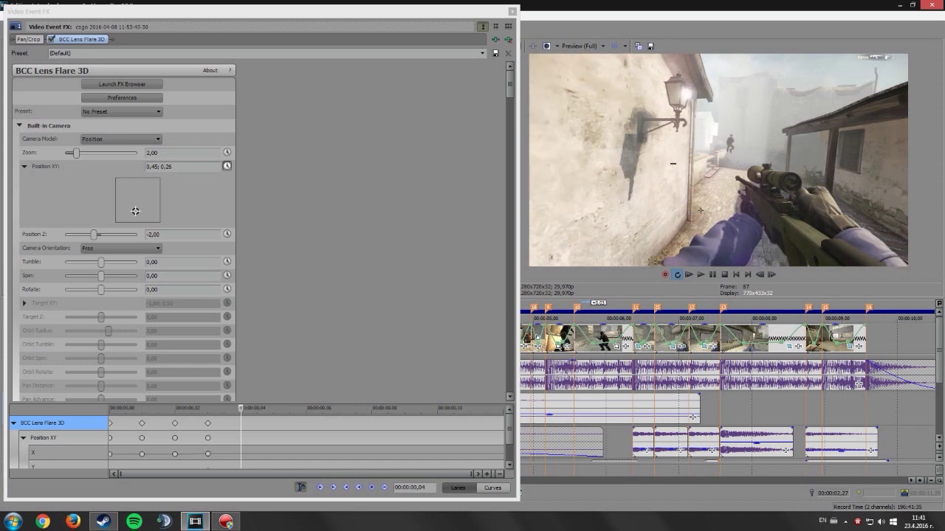
left_click_drag(135, 211, 137, 212)
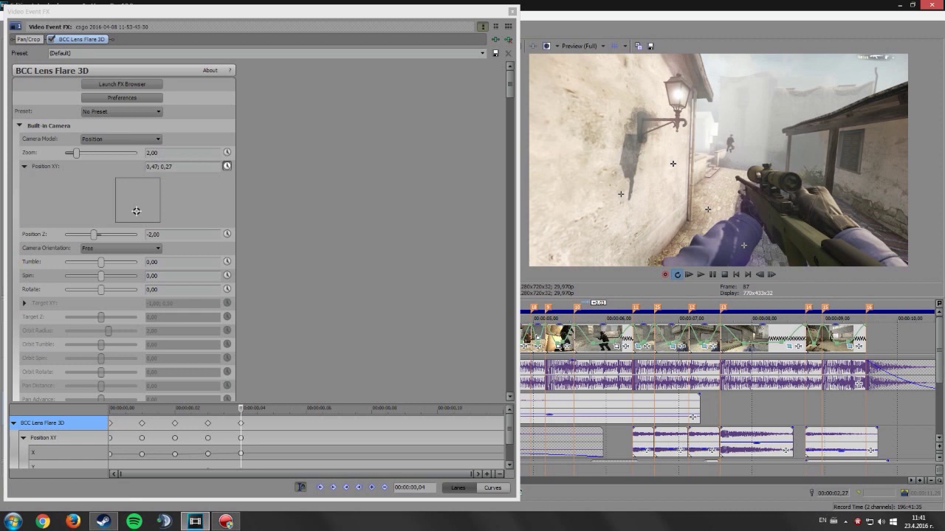
key("Right")
left_click_drag(136, 211, 138, 211)
key("Right")
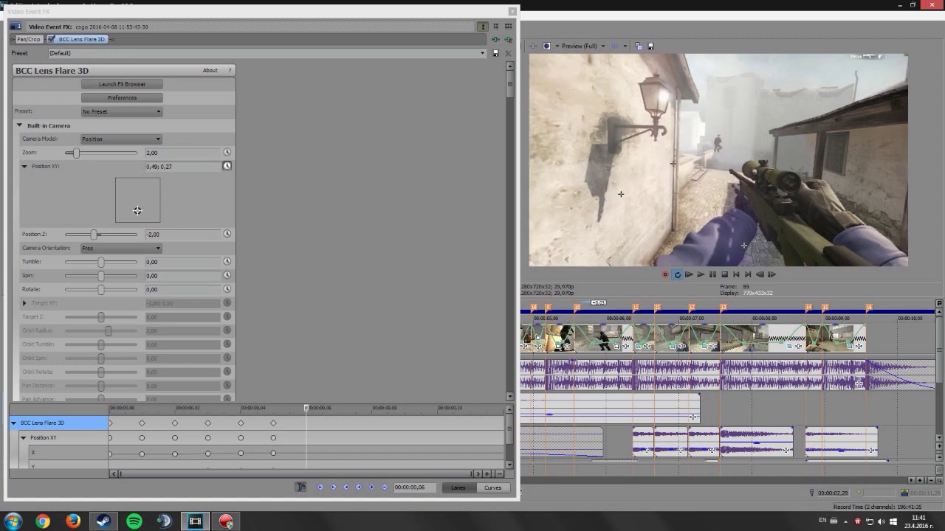
left_click_drag(138, 210, 138, 211)
Step: Keyframe Position XY along the lamp on frames 7 to 9, from 0.52; 0.28 to 0.62; 0.29
key("Right")
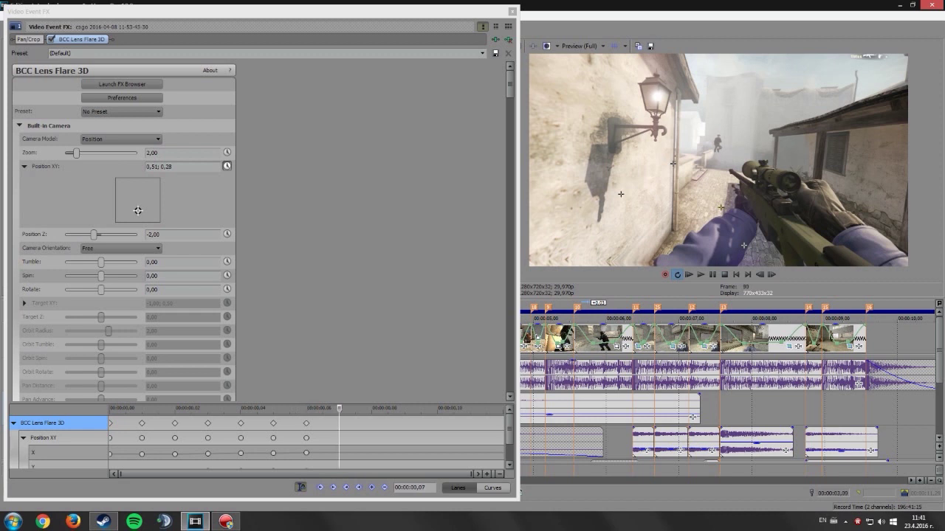
left_click_drag(137, 210, 139, 210)
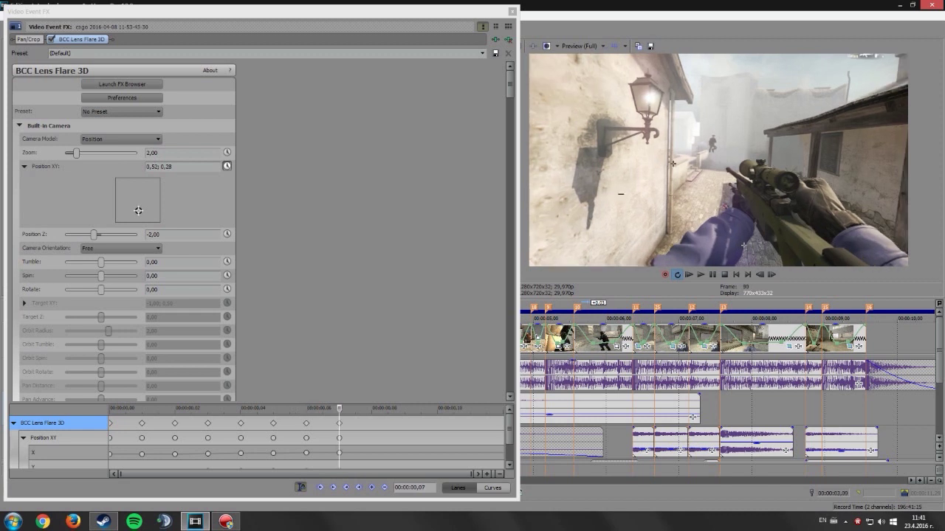
key("Right")
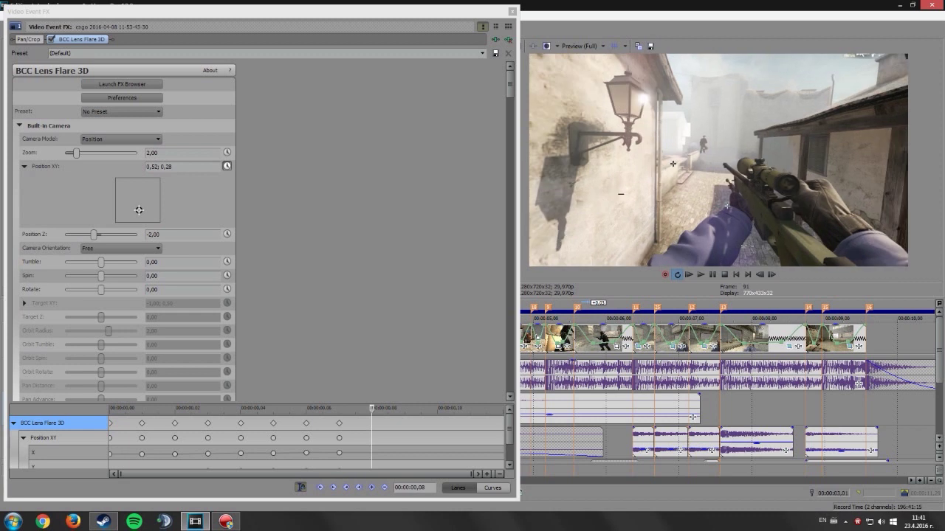
left_click_drag(138, 211, 140, 210)
key("Right")
left_click_drag(141, 210, 143, 210)
Step: Move the flare out of the picture with Position XY keyframes of 0.86; 0.28 on frame 10 and 0.98; 0.38 on frame 11
key("Right")
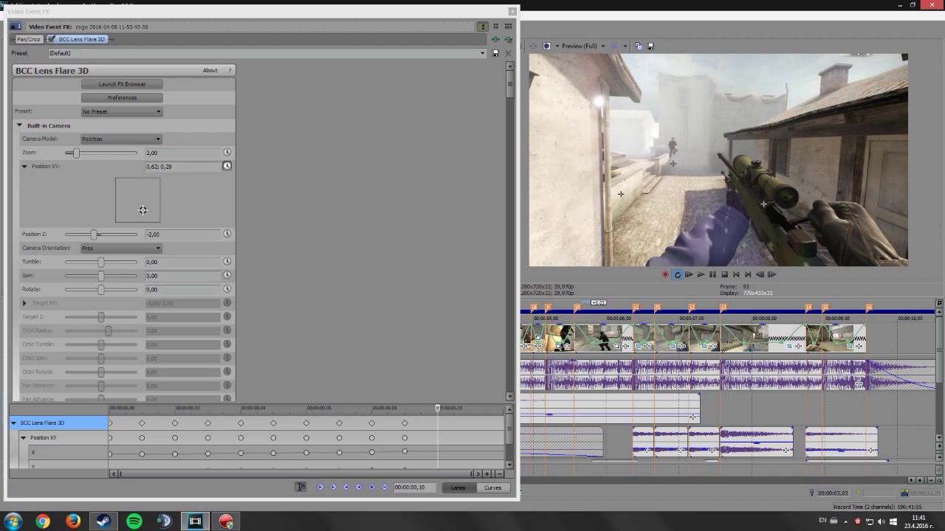
left_click_drag(143, 211, 154, 210)
key("Right")
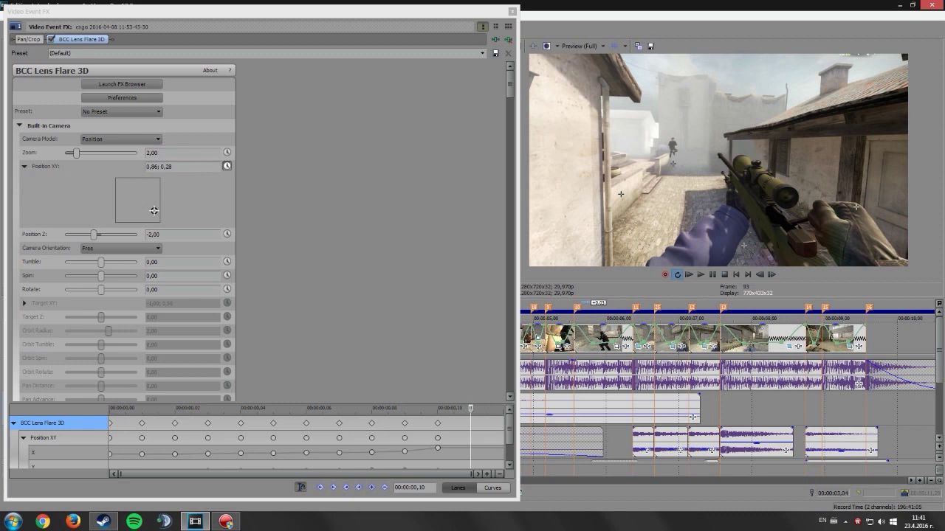
left_click_drag(153, 211, 158, 207)
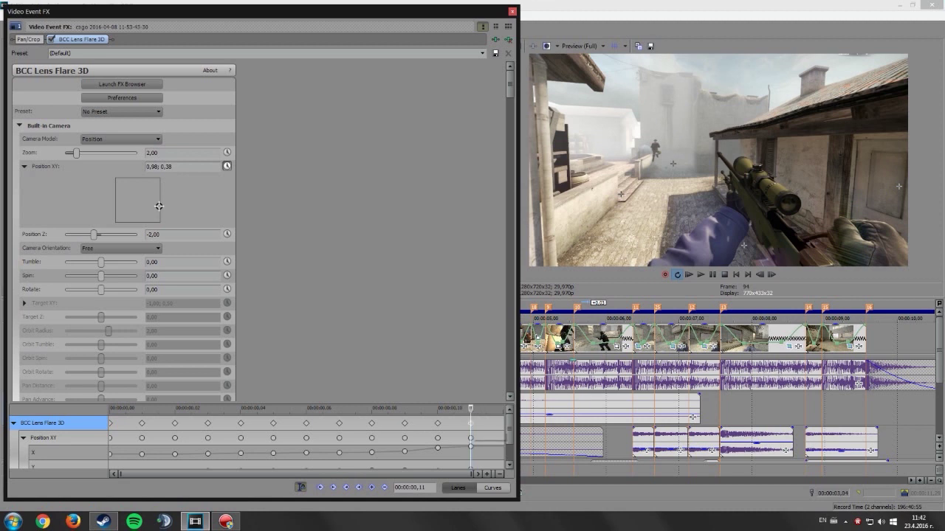
key("Right")
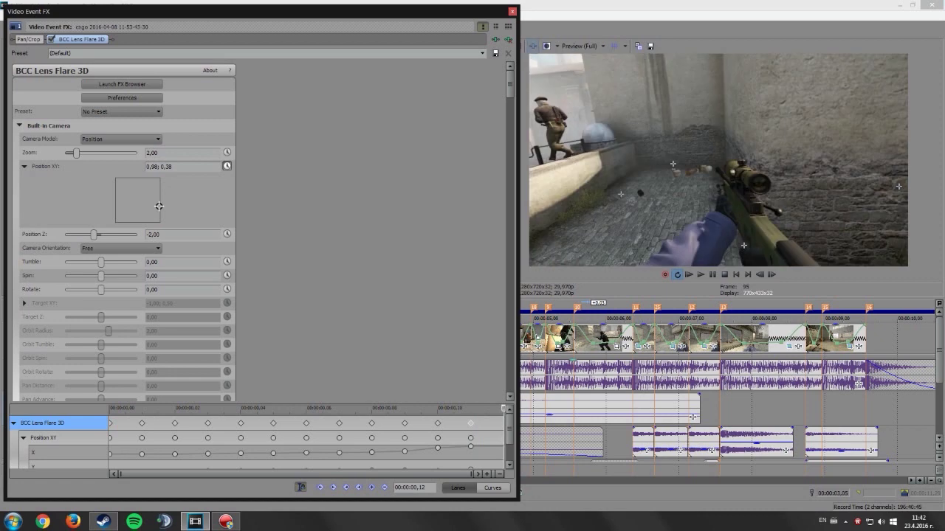
Step: Enable keyframing for Global Intensity and set its first keyframe at frame 0 to 75
left_click(111, 424)
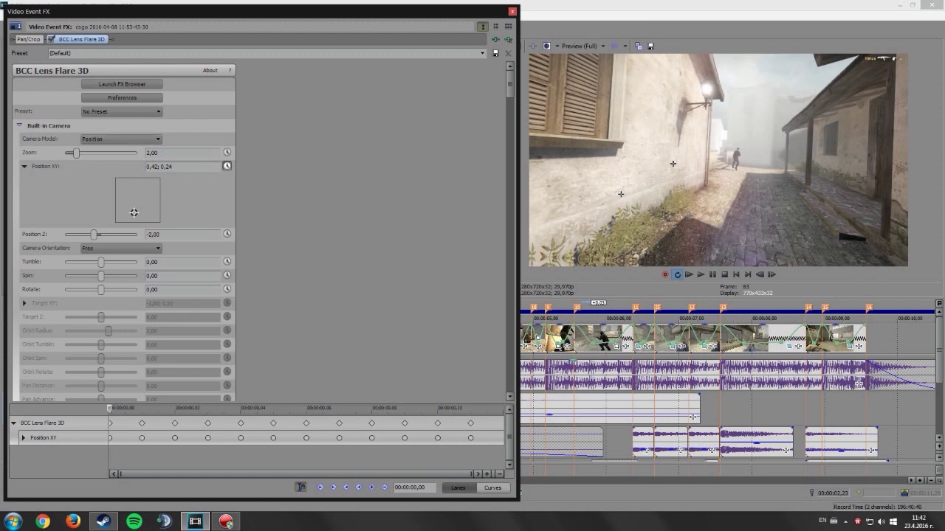
left_click(19, 125)
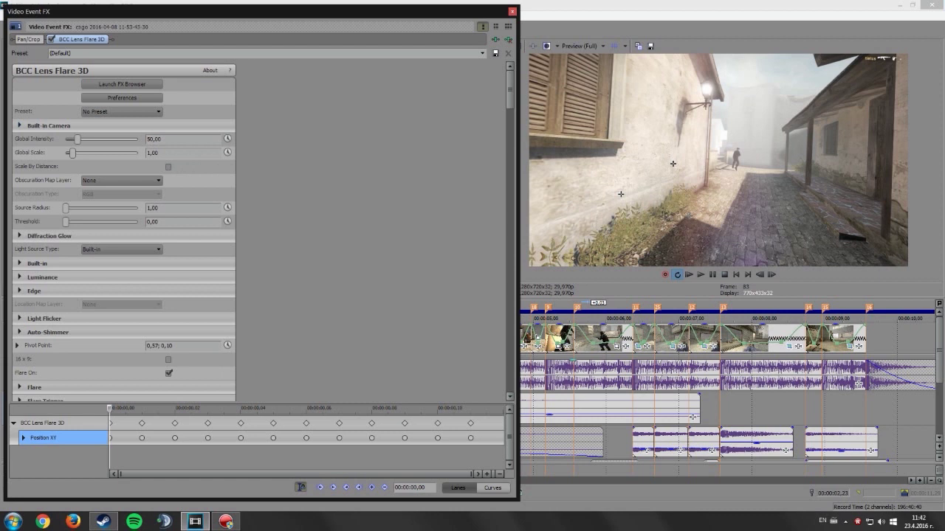
left_click(227, 138)
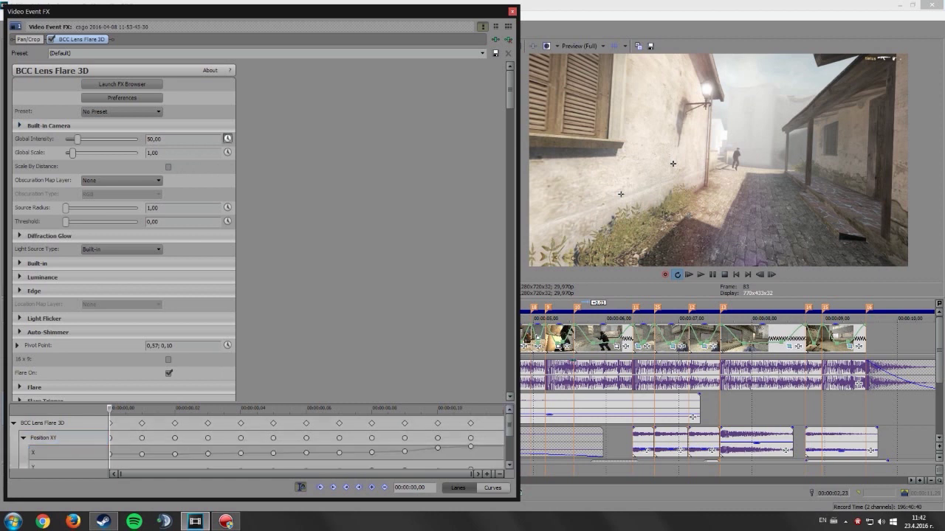
scroll(257, 442, "down", 2)
scroll(257, 442, "up", 2)
left_click(24, 438)
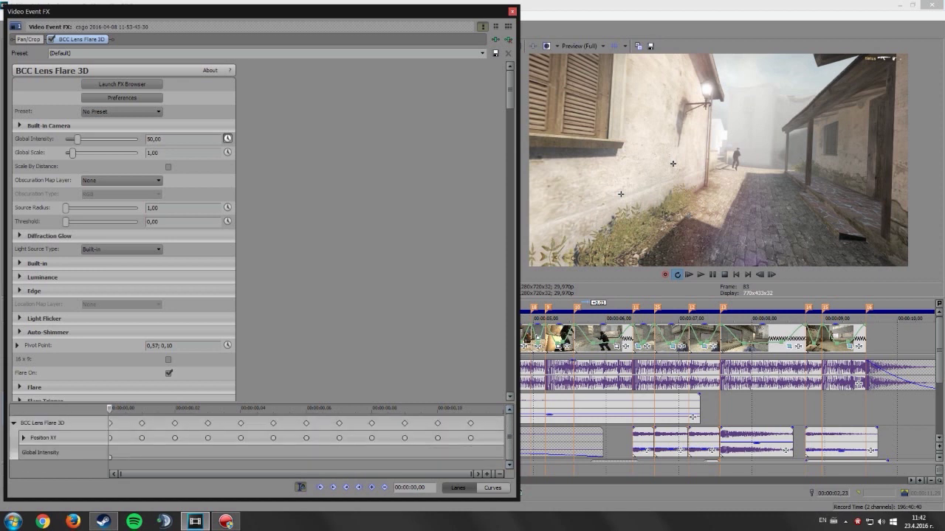
left_click(110, 459)
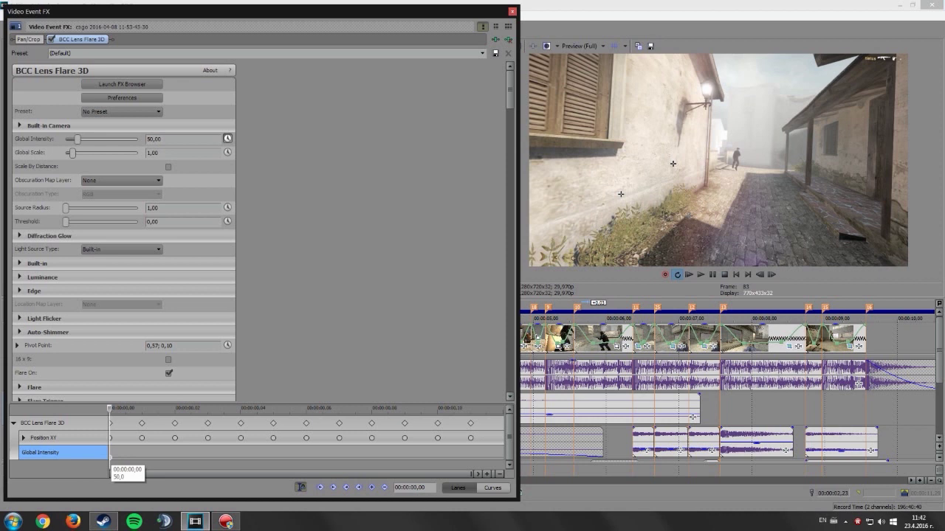
left_click_drag(110, 458, 110, 456)
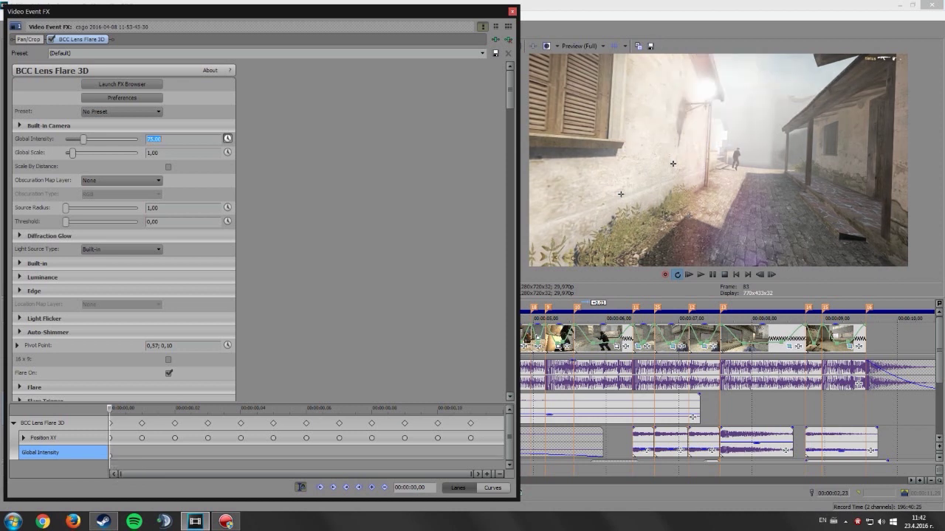
left_click(110, 458)
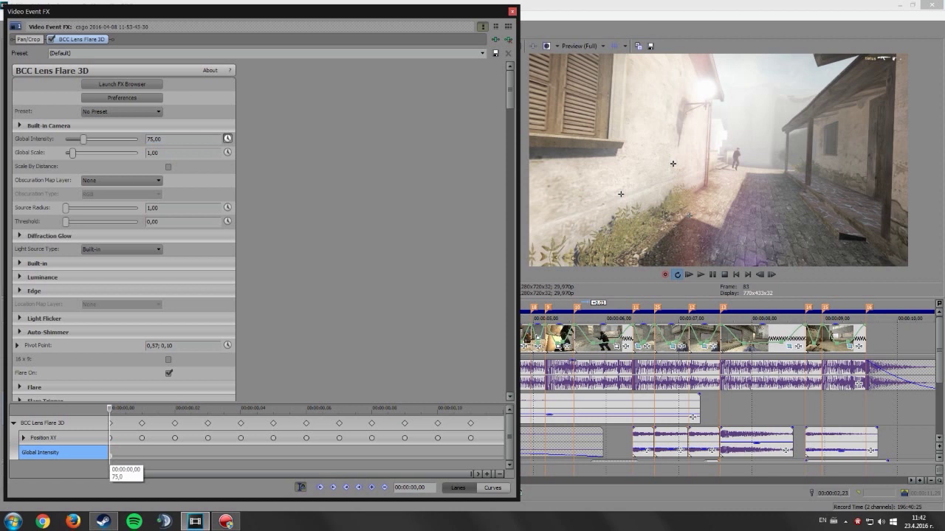
Step: Expand the Position XY keyframe rows and enlarge the effect's keyframe area to show the Global Intensity row as well
key("Right")
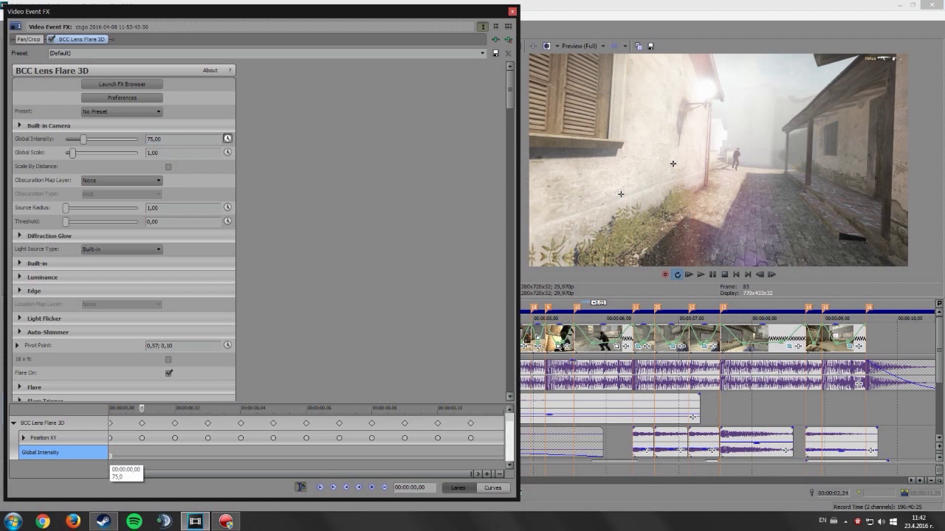
left_click(24, 438)
key("Right")
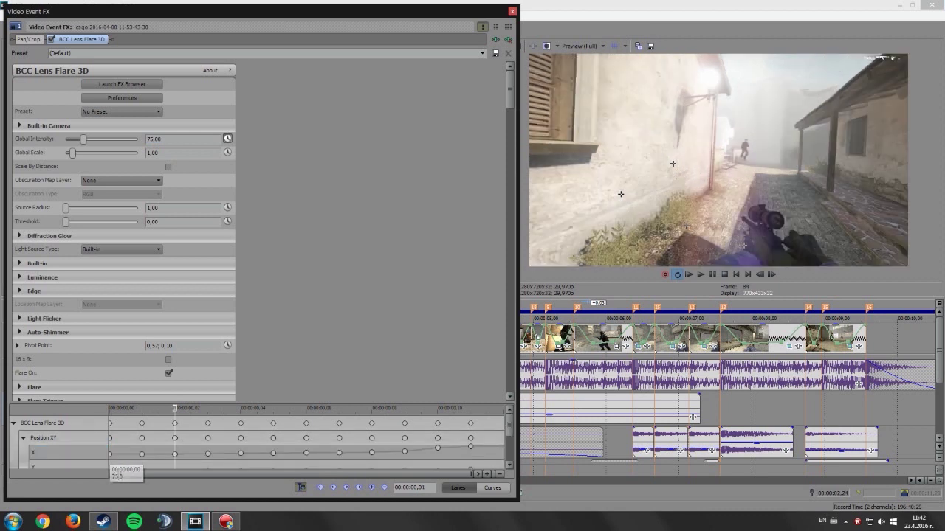
key("Right")
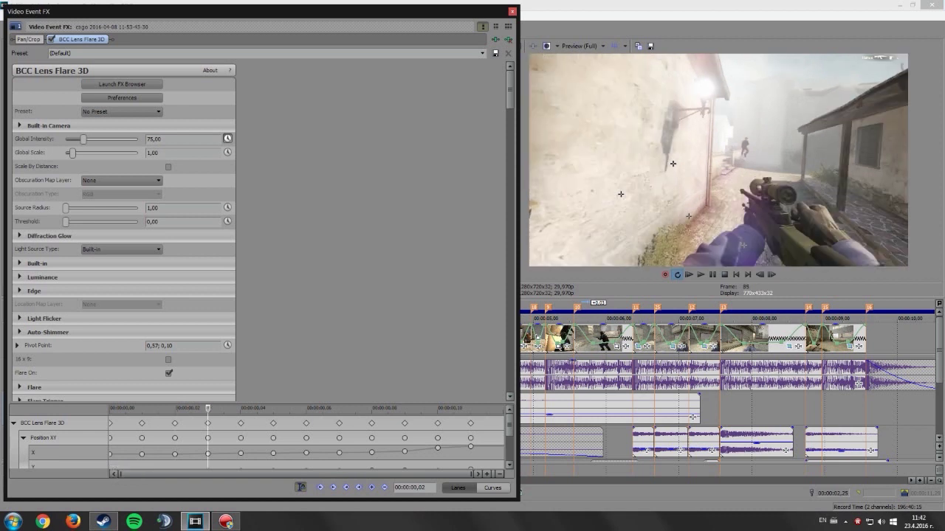
key("Right")
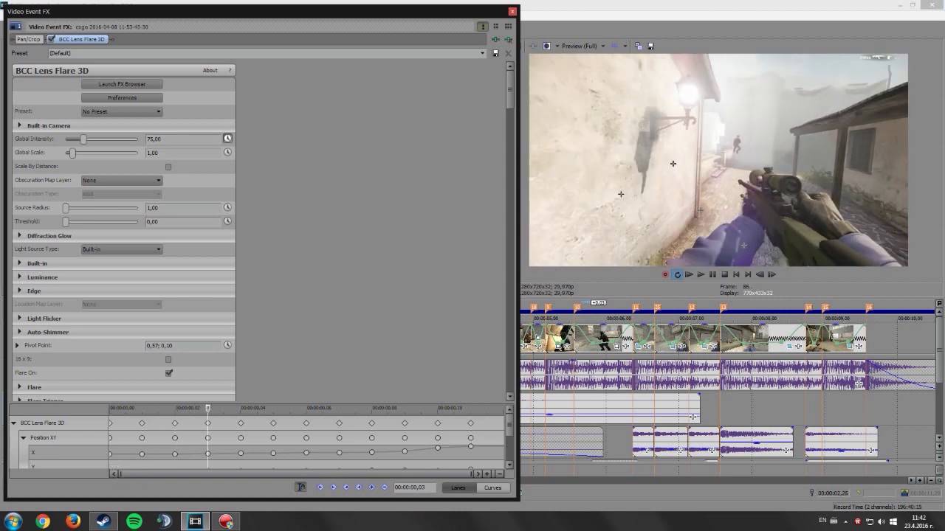
left_click_drag(207, 403, 208, 356)
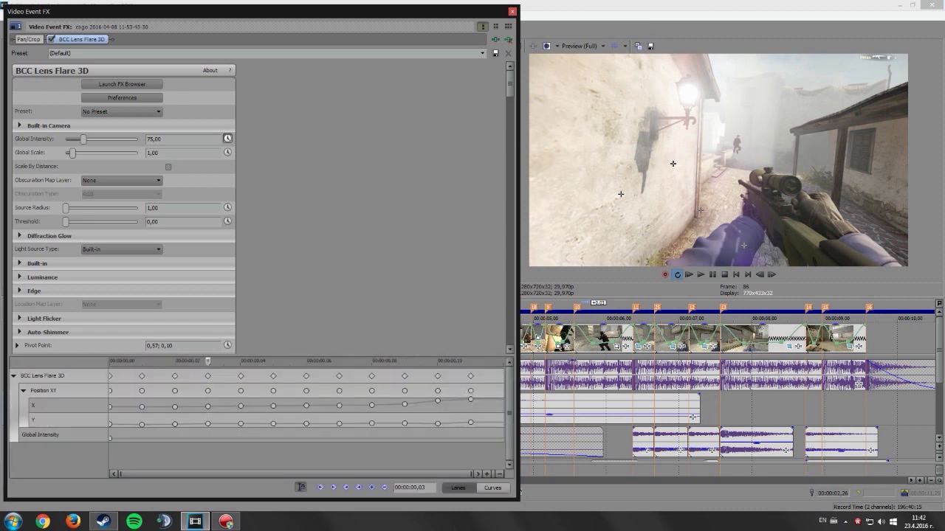
Step: Add a Global Intensity keyframe of 100 on frame 5
key("Right")
key("Right")
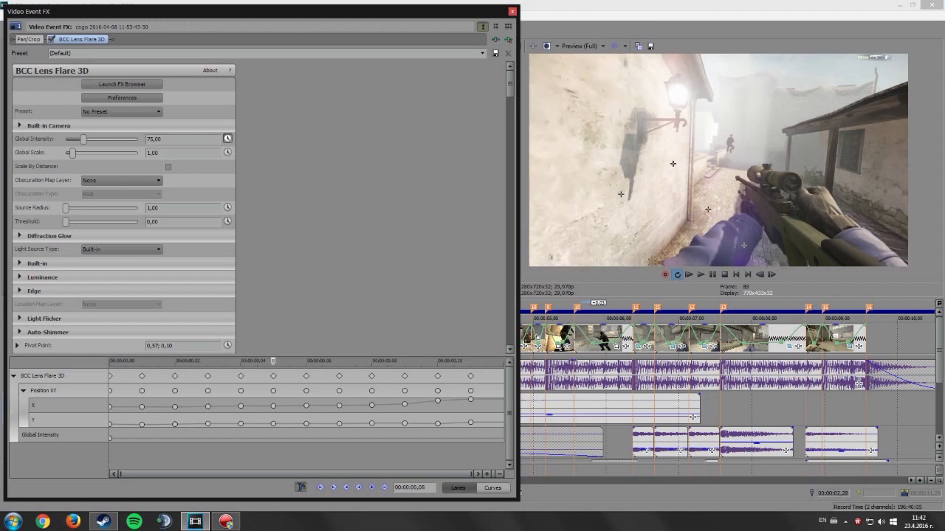
key("Right")
double_click(154, 139)
type("85")
key("Return")
type("90")
key("Return")
type("100")
key("Return")
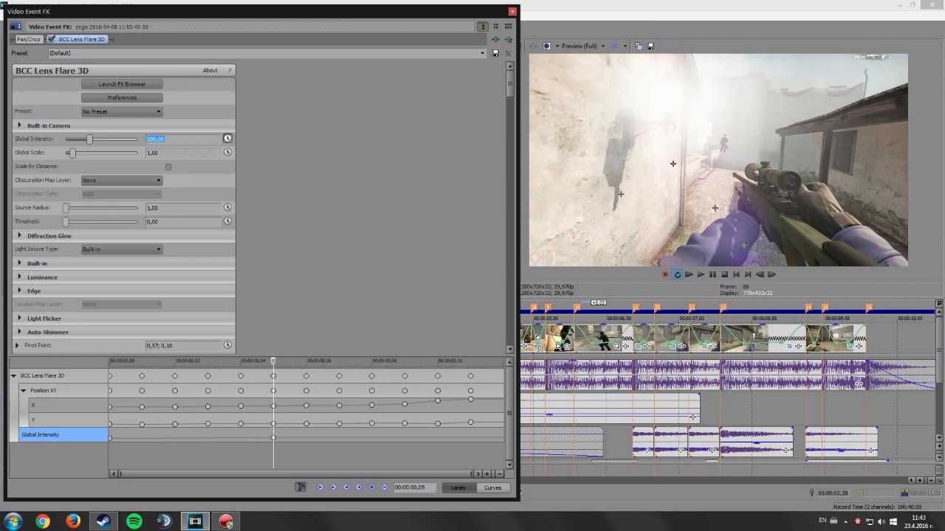
left_click(273, 438)
Step: Add a Global Intensity keyframe of 150 on frame 9 of the lens flare
key("Right")
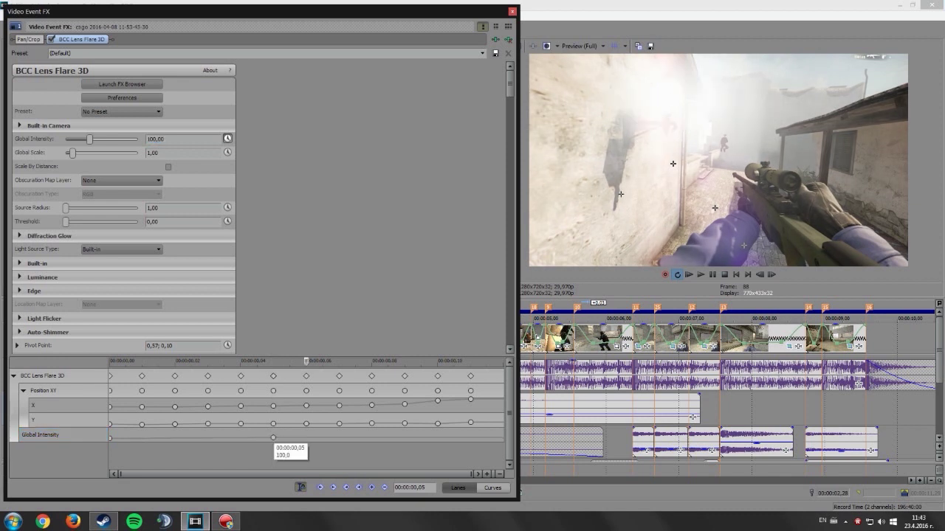
key("Right")
key("Right")
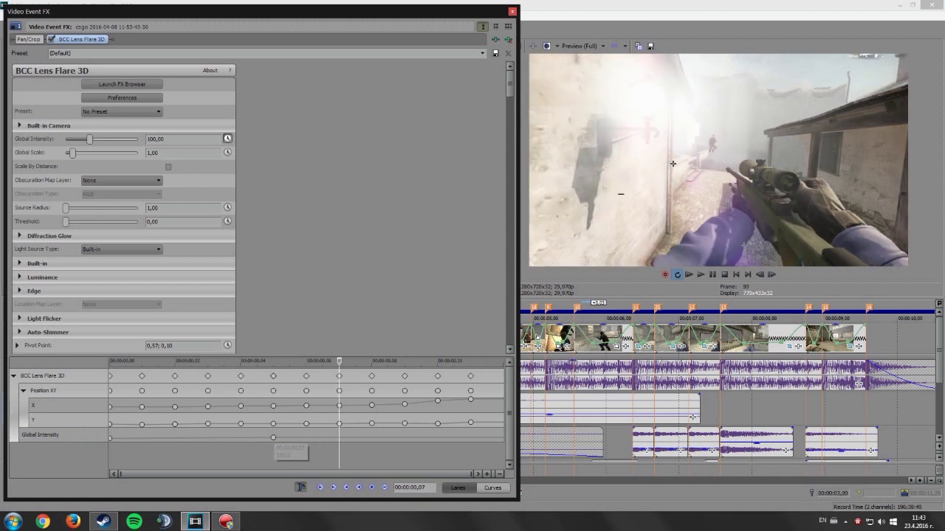
key("Right")
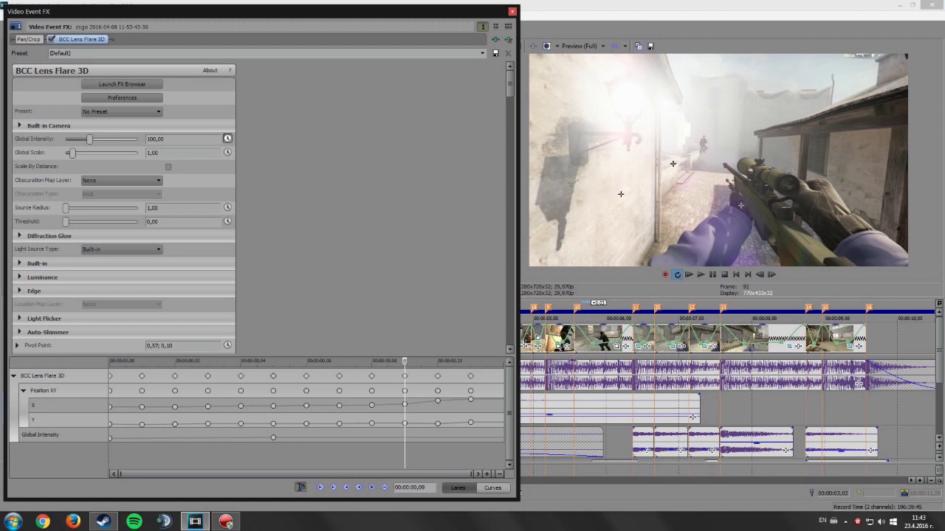
left_click_drag(166, 139, 145, 139)
type("150")
key("Return")
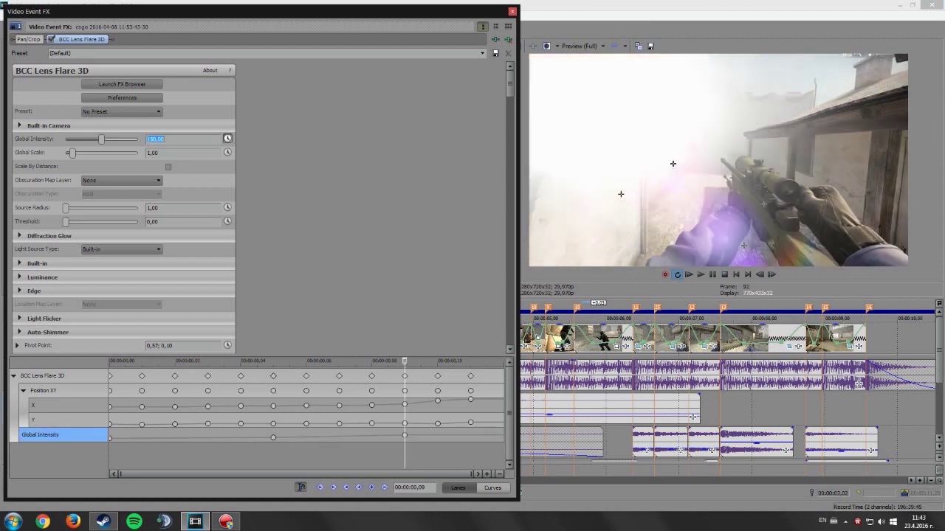
Step: Try 120 and 110 for the frame 9 Global Intensity keyframe, and settle on 105
type("120")
key("Return")
type("1")
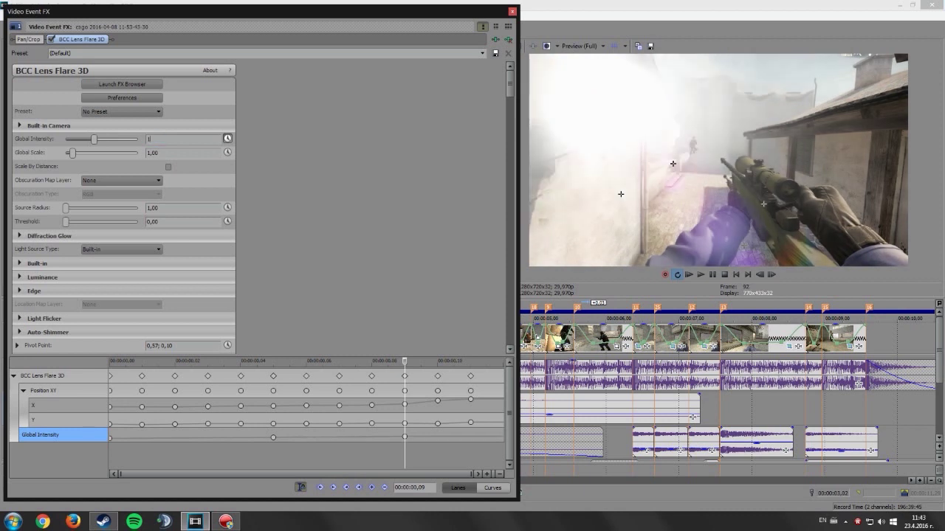
type("10")
key("Return")
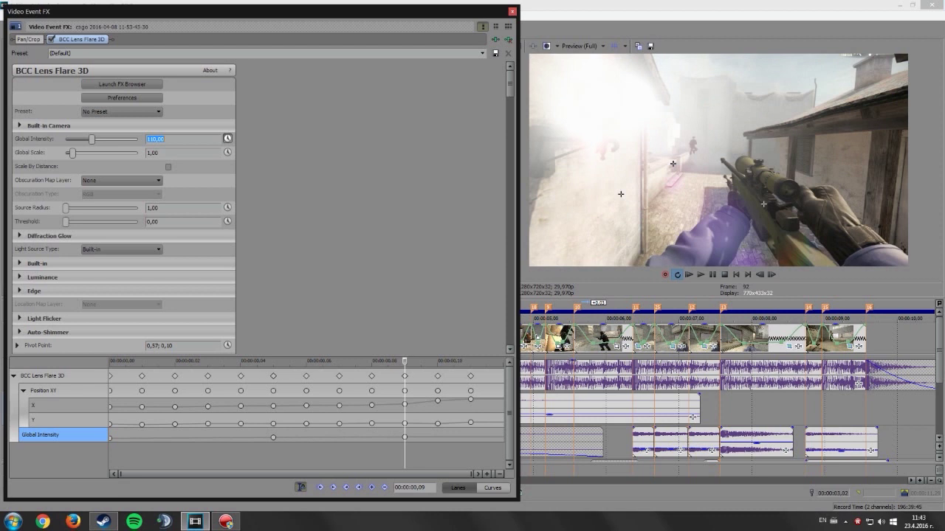
type("105")
key("Return")
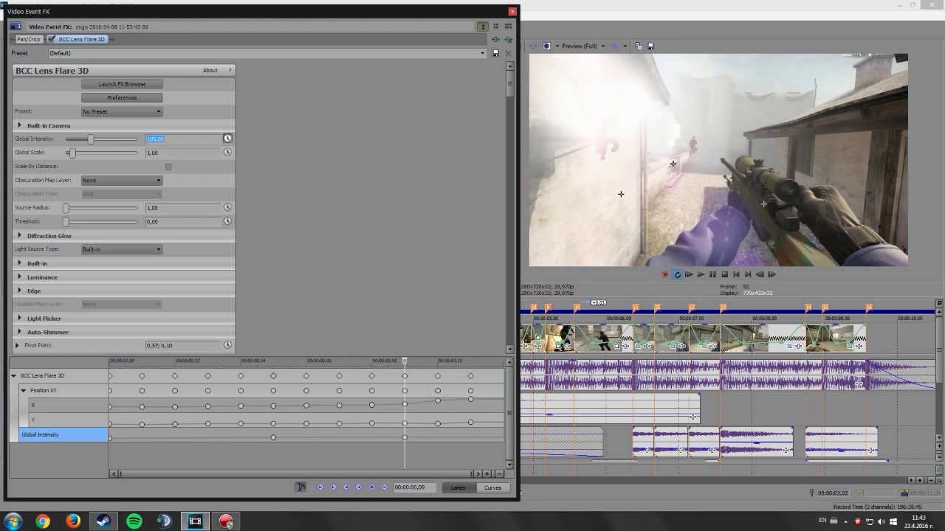
left_click(405, 438)
Step: Set the flare's Global Intensity to 0 on frame 12 and close the event effect window
key("Right")
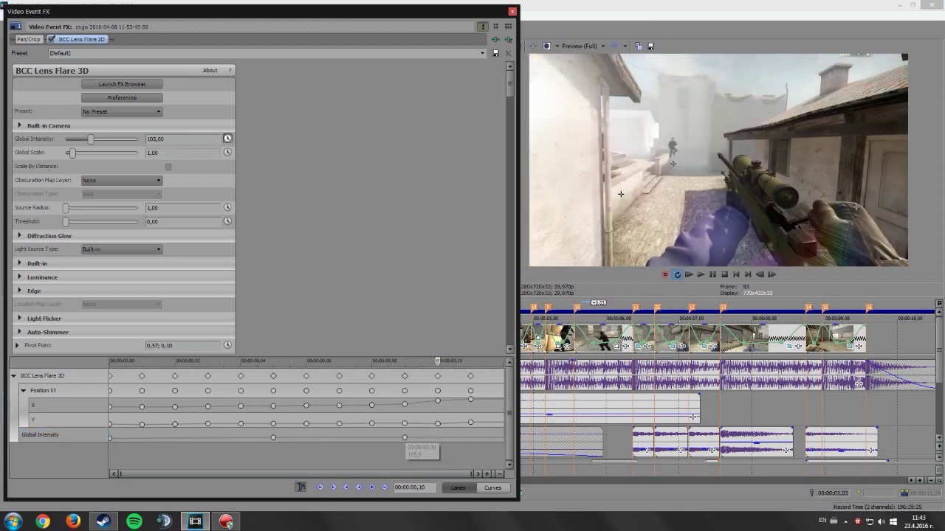
key("Right")
key("Right")
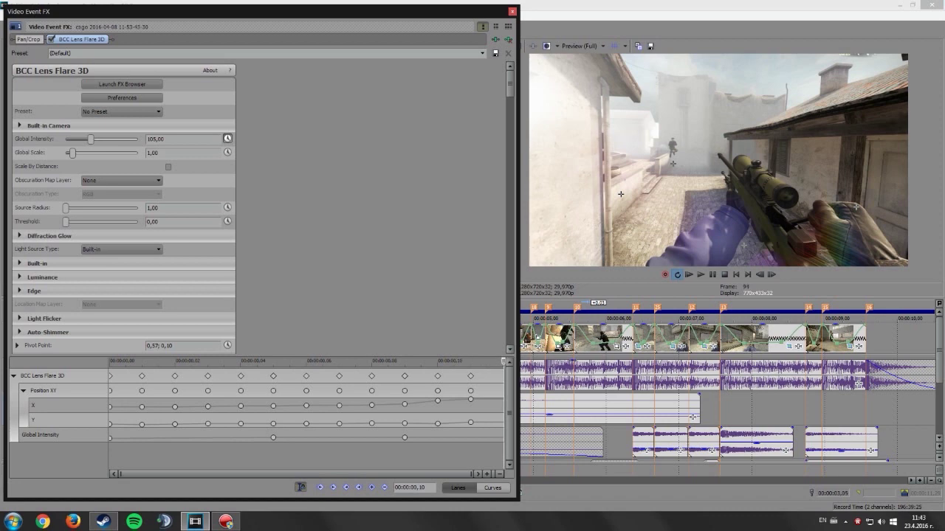
left_click_drag(166, 138, 146, 139)
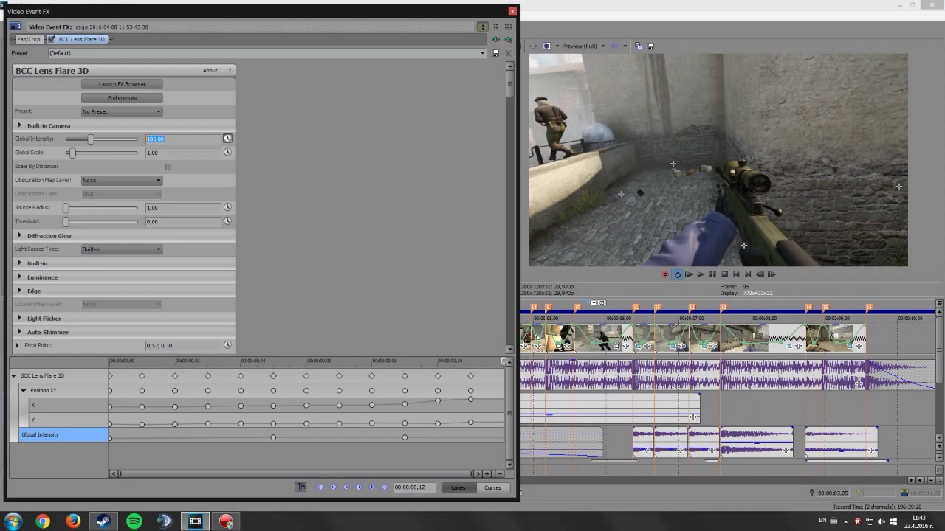
type("0")
key("Return")
left_click(512, 11)
left_click(582, 45)
mouse_move(583, 82)
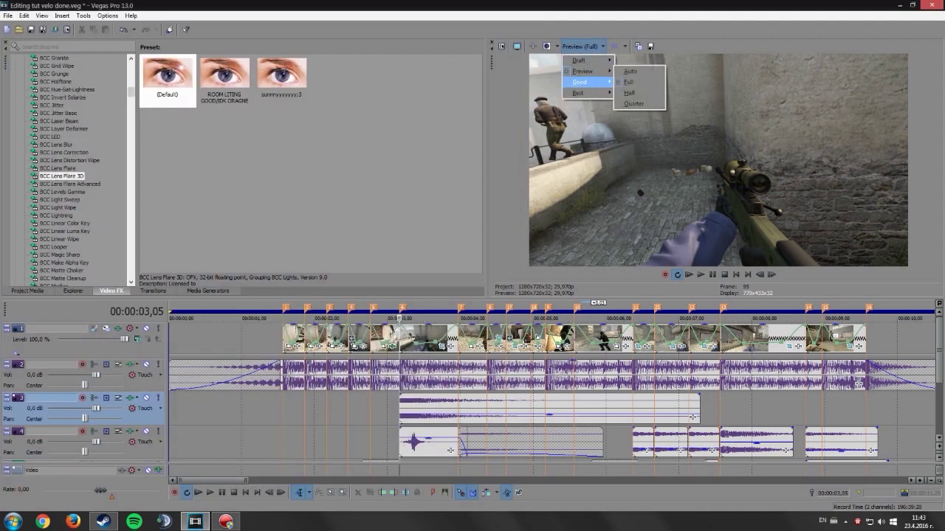
left_click(581, 46)
Step: Step frame by frame through the clip between the fifth and sixth markers to check how the flare follows the lamp
left_click(370, 410)
key("Right")
key("Right")
key("Right")
key("Right")
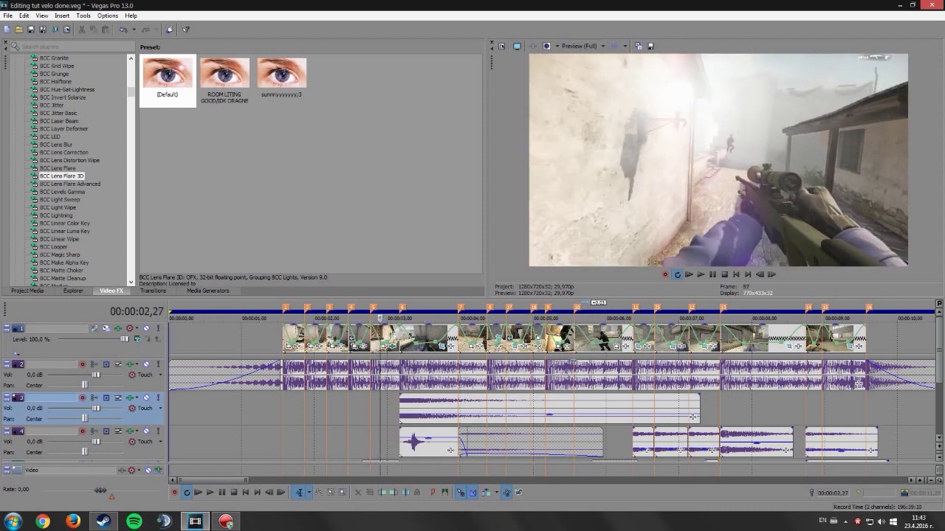
key("Right")
key("Right")
key("Right")
key("Right")
key("Right")
key("Right")
key("Right")
key("Right")
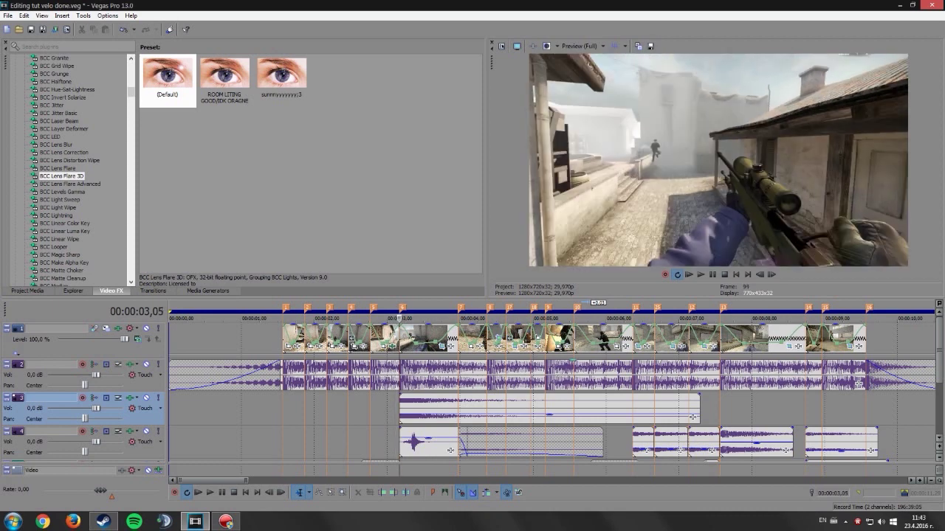
Step: Set the preview quality to Preview (Quarter) and shorten the loop region to end with the music track
mouse_move(583, 71)
left_click(636, 103)
scroll(552, 392, "down", 3)
scroll(552, 392, "up", 2)
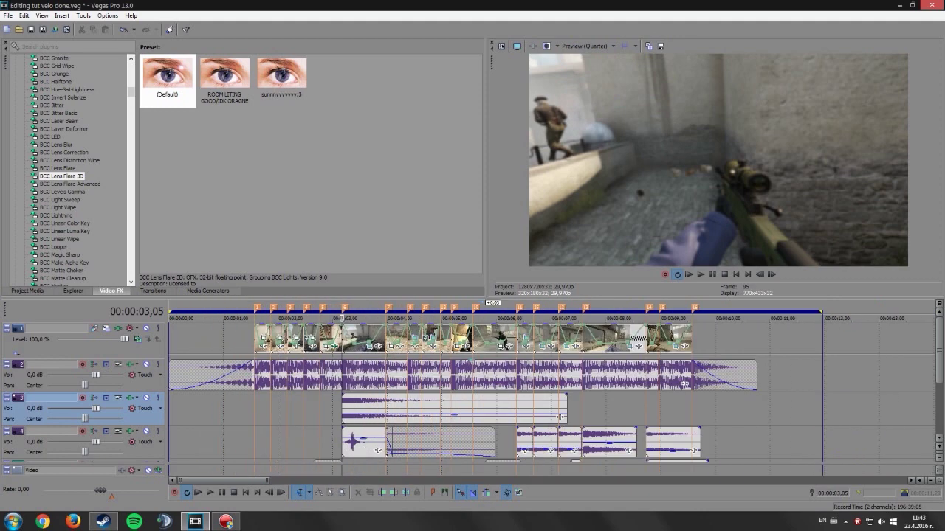
left_click_drag(821, 313, 757, 313)
Step: Play back the montage and replay the section around the fifth marker to judge the flare in motion
key("space")
key("space")
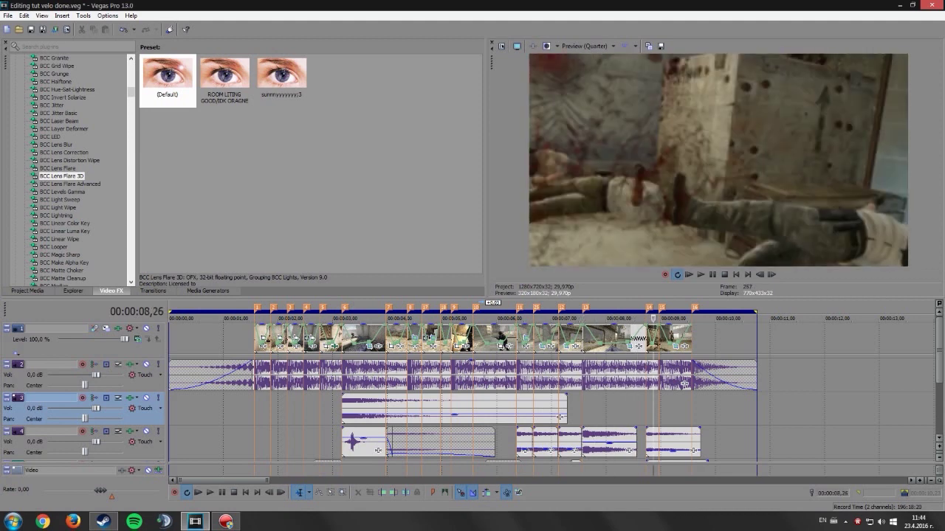
double_click(685, 384)
key("space")
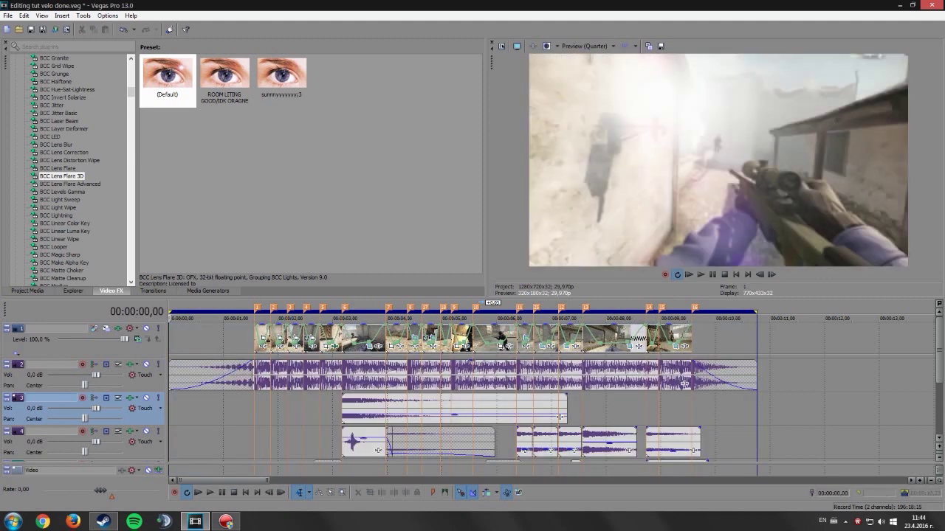
key("space")
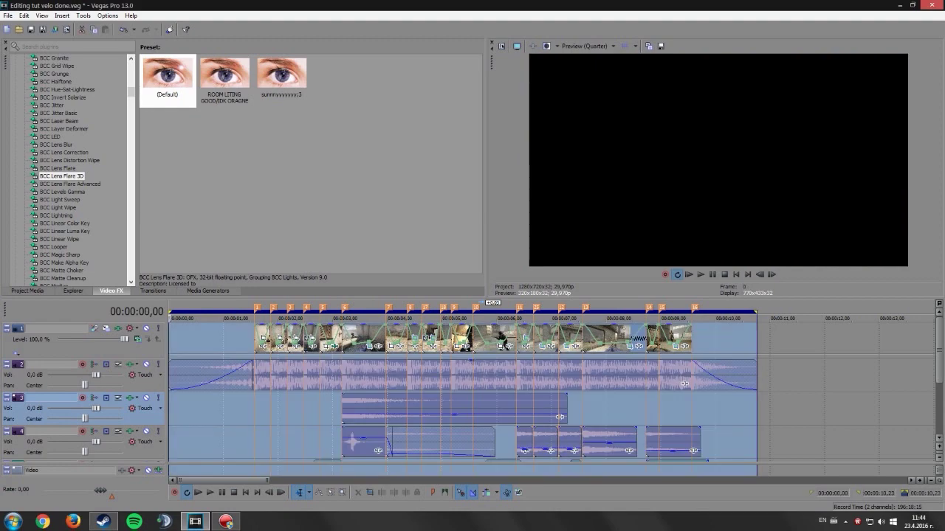
key("space")
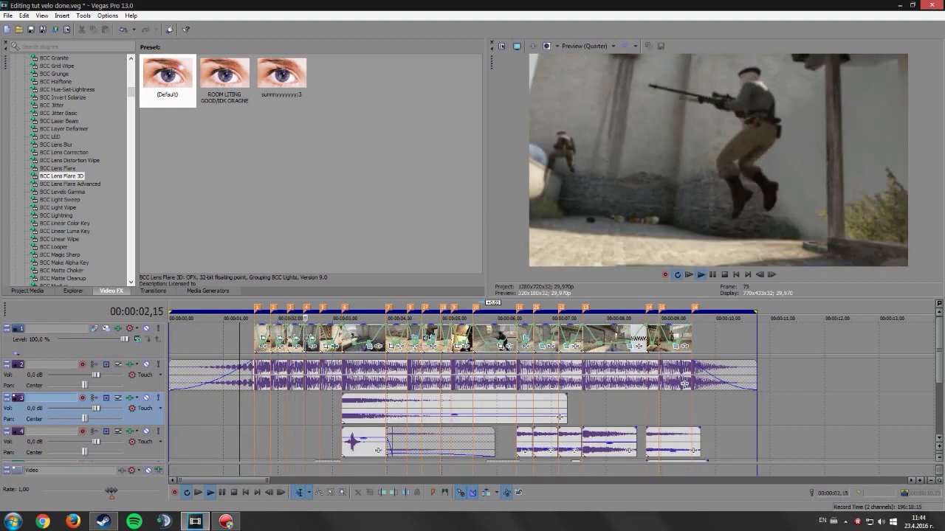
left_click(304, 410)
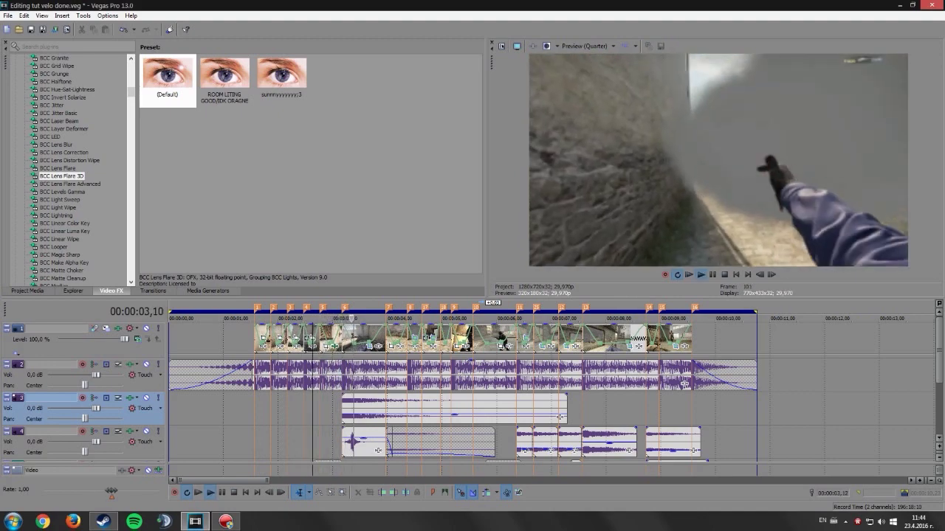
key("space")
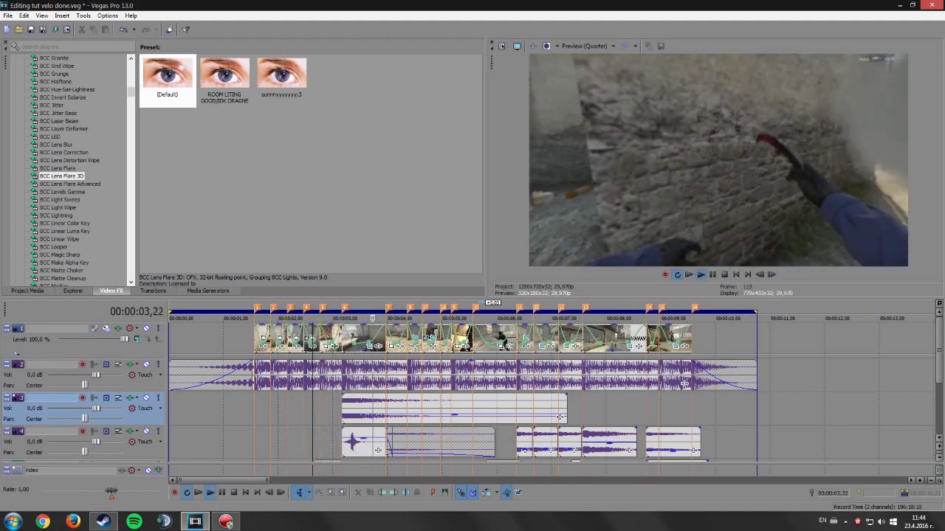
left_click(296, 319)
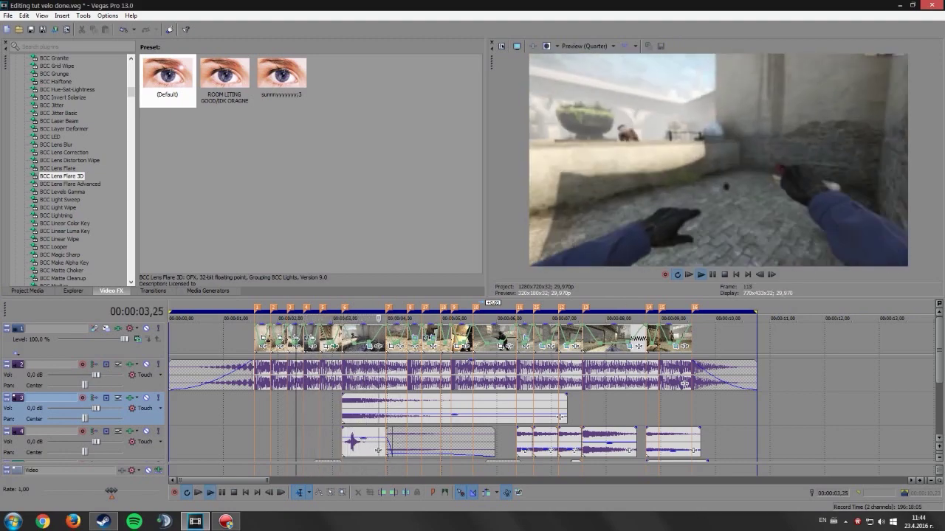
key("space")
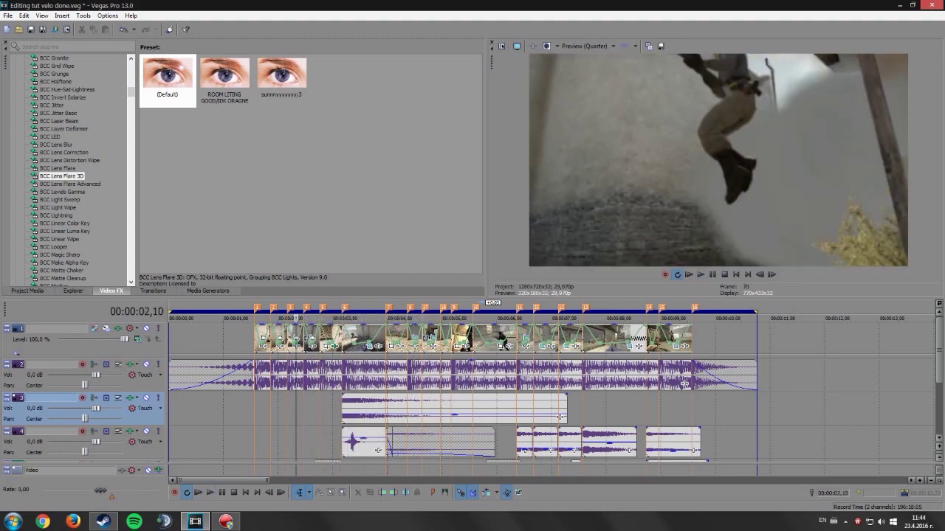
key("space")
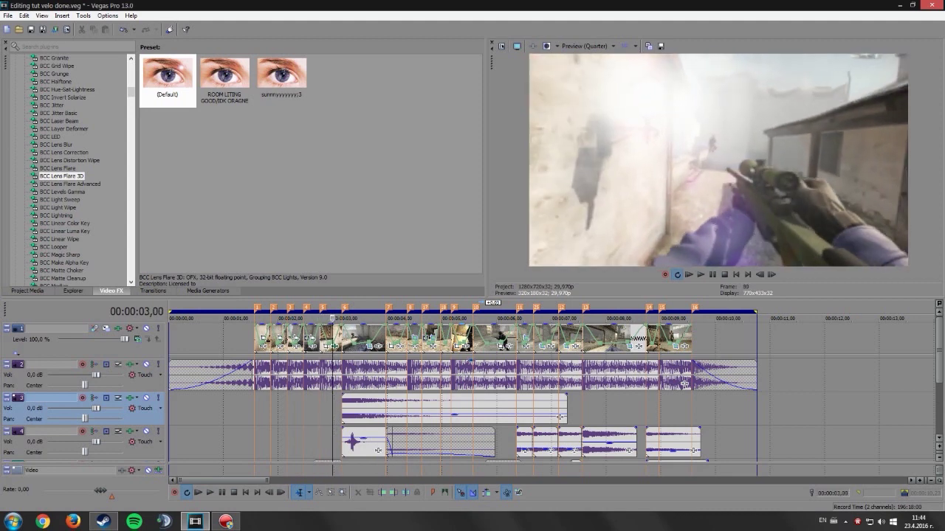
Step: Move back and forth frame by frame around the fifth marker to examine the flare's growth and the transitions into neighbouring clips
key("Right")
key("Right")
key("Right")
key("Right")
key("Right")
key("Left")
key("Left")
key("Left")
key("Left")
key("Left")
key("Left")
key("Left")
key("Left")
key("Left")
key("Left")
key("Right")
key("Right")
key("Right")
key("Right")
key("Right")
key("Right")
key("Right")
key("Right")
key("Left")
key("Left")
key("Left")
key("Right")
key("Left")
key("Left")
key("Left")
key("Left")
key("Left")
key("Left")
key("Left")
key("Left")
key("Right")
key("Right")
key("Right")
key("Right")
key("Right")
key("Right")
key("Right")
key("Right")
key("Right")
key("Left")
key("Left")
key("Left")
key("Left")
key("Right")
key("Right")
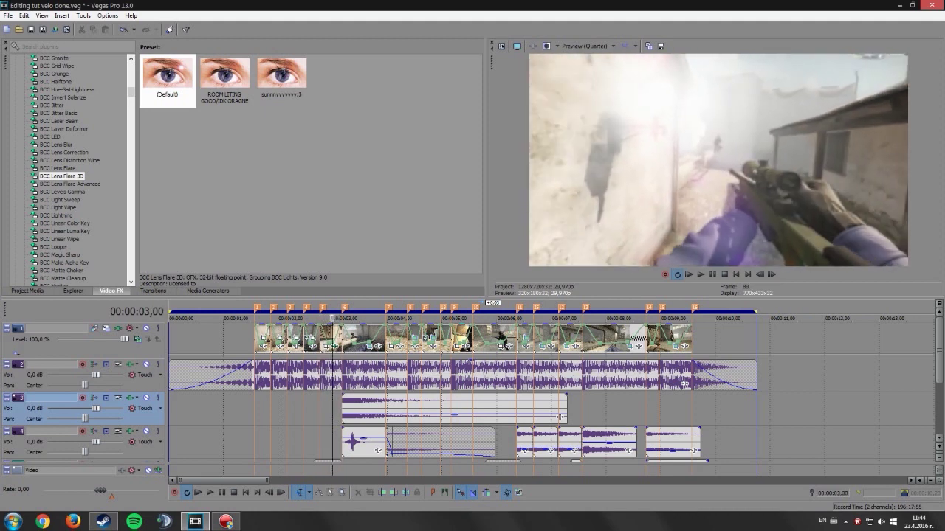
key("Return")
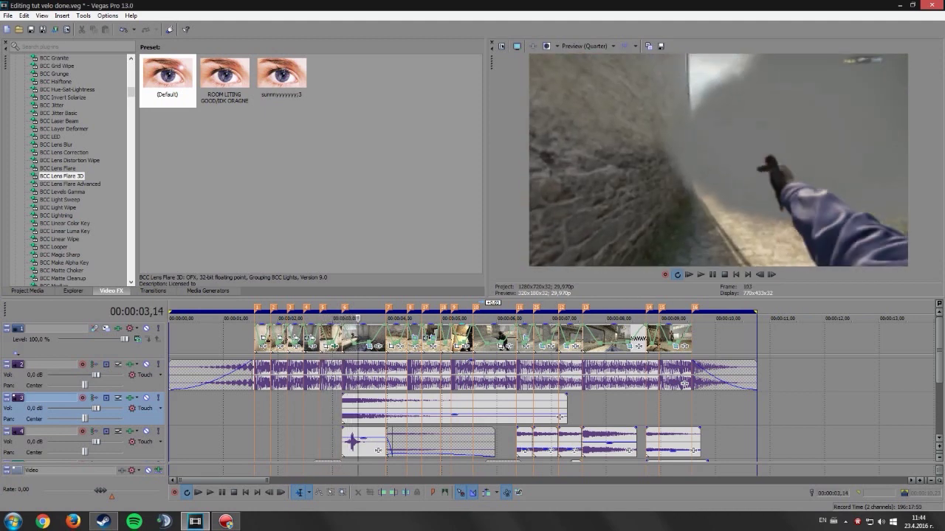
key("Return")
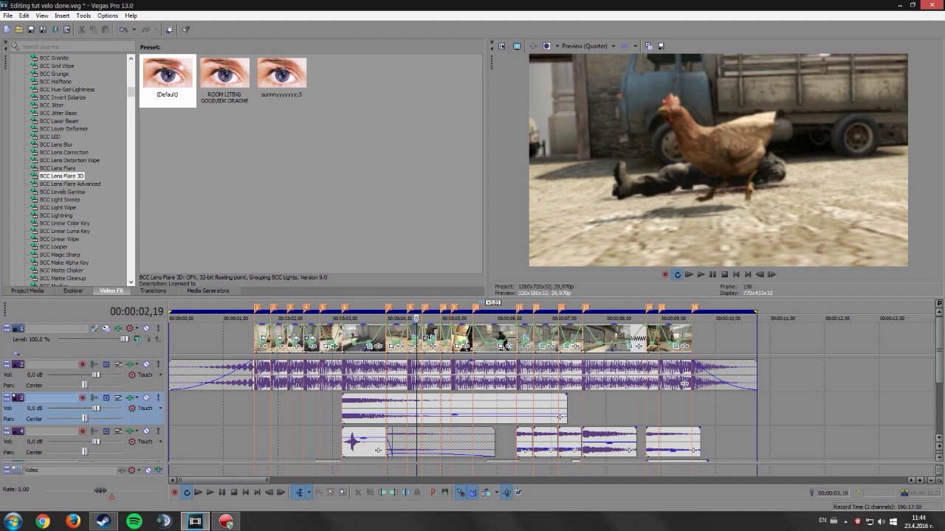
key("Right")
key("Right")
key("Right")
key("Right")
key("Right")
key("Right")
key("Right")
key("Right")
key("Left")
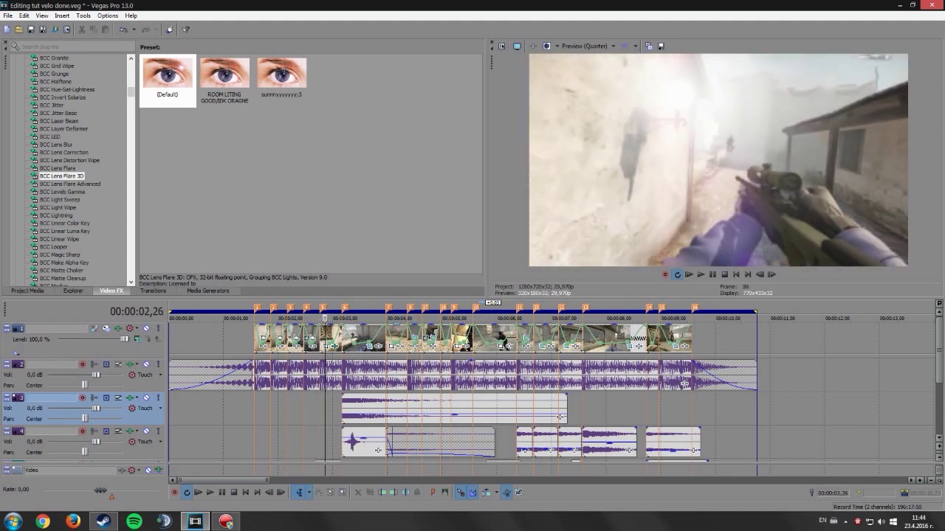
key("Left")
key("Left")
key("Left")
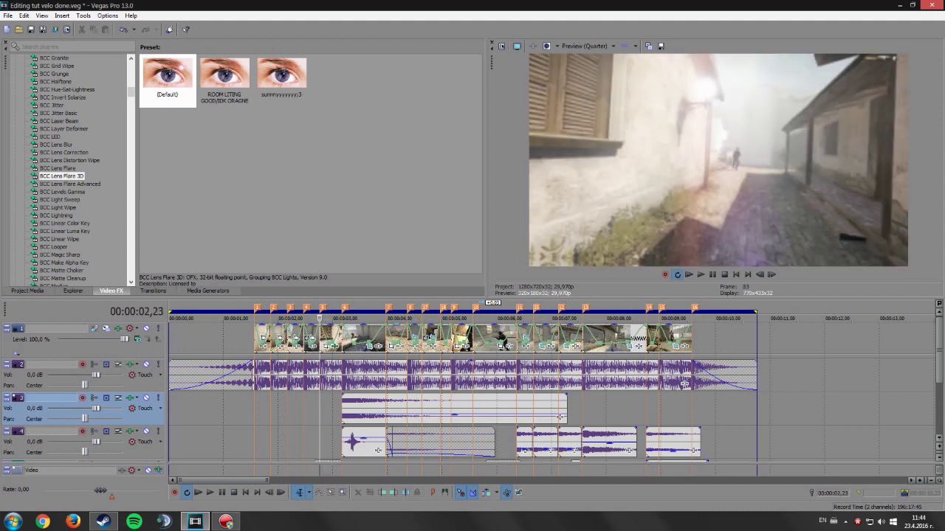
key("Left")
key("Left")
key("Right")
key("Right")
key("Right")
key("Right")
key("Right")
key("Right")
key("Right")
key("Right")
key("Right")
key("Right")
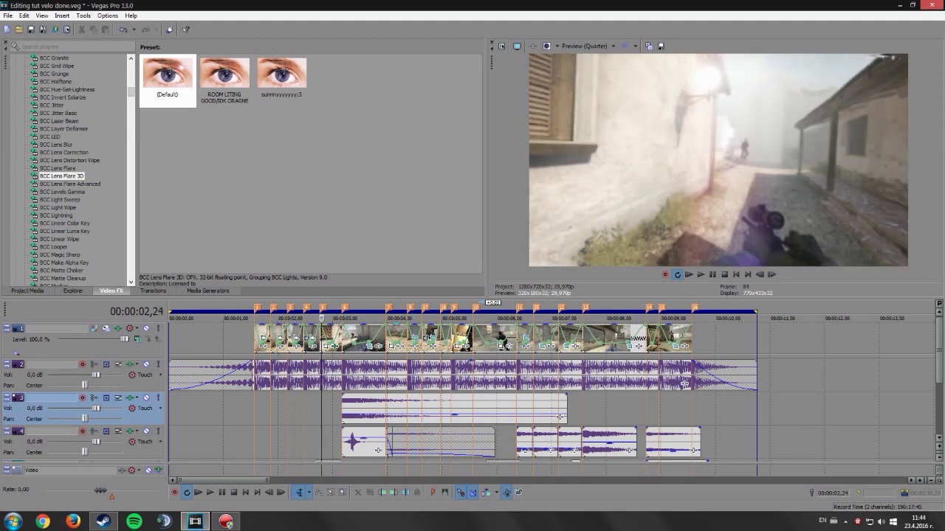
key("j")
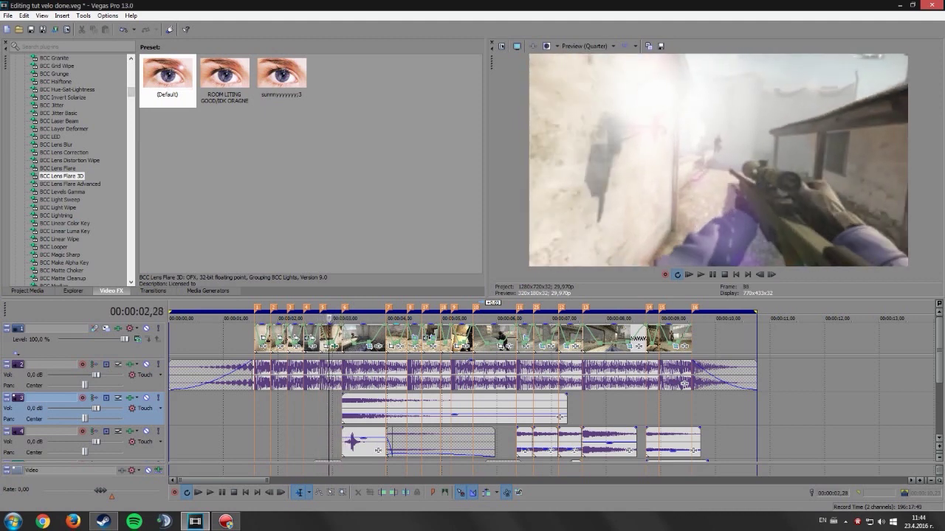
key("Left")
key("Left")
key("Left")
key("Left")
key("Left")
key("Left")
key("Left")
key("Left")
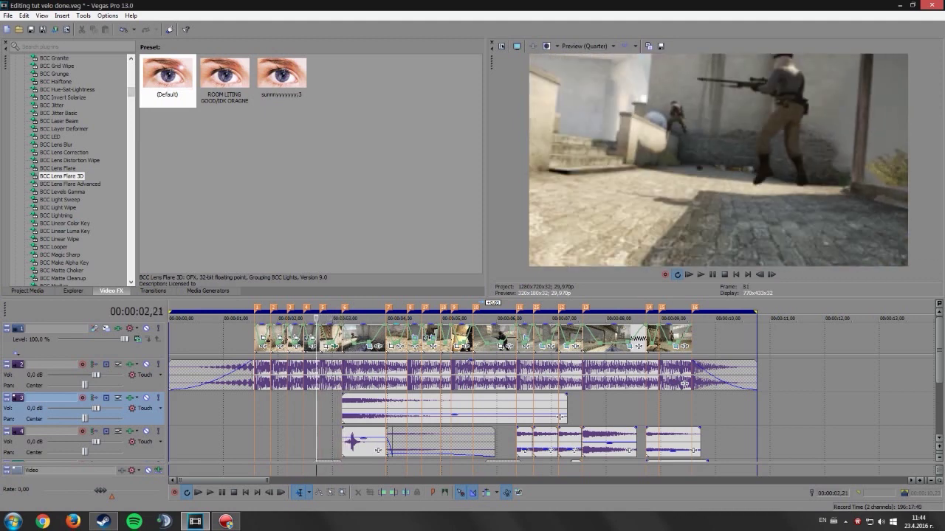
Step: Step back and forth frame by frame around the lens flare clip after the fifth marker and play the montage onward
key("Right")
key("Right")
key("Right")
key("Right")
key("Right")
key("Right")
key("Right")
key("space")
key("space")
key("Left")
key("Left")
key("Left")
key("Left")
key("Left")
key("Left")
key("Left")
key("Left")
key("Left")
key("Right")
key("Right")
key("Right")
key("Right")
key("Right")
key("Right")
key("Right")
key("Right")
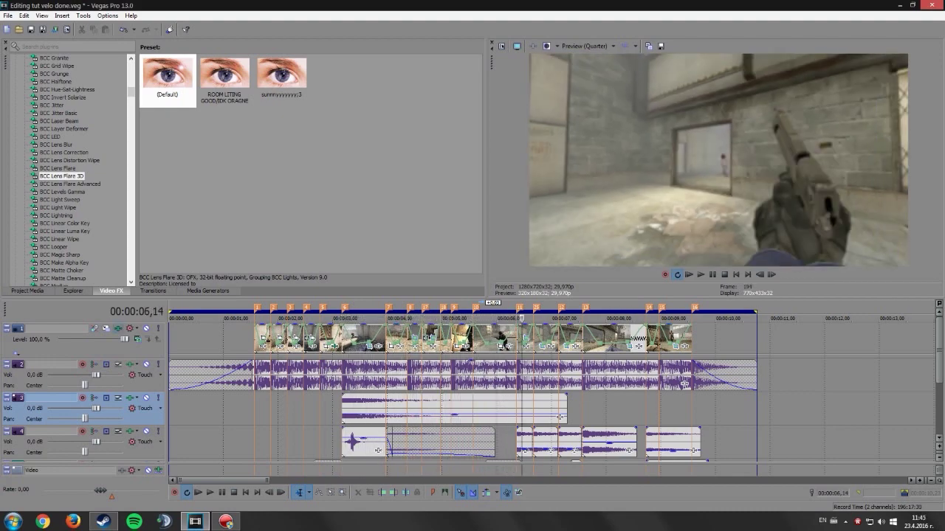
Step: Expand the video track's S_Shake effect keyframes, play on through the montage, and collapse them again
left_click(17, 353)
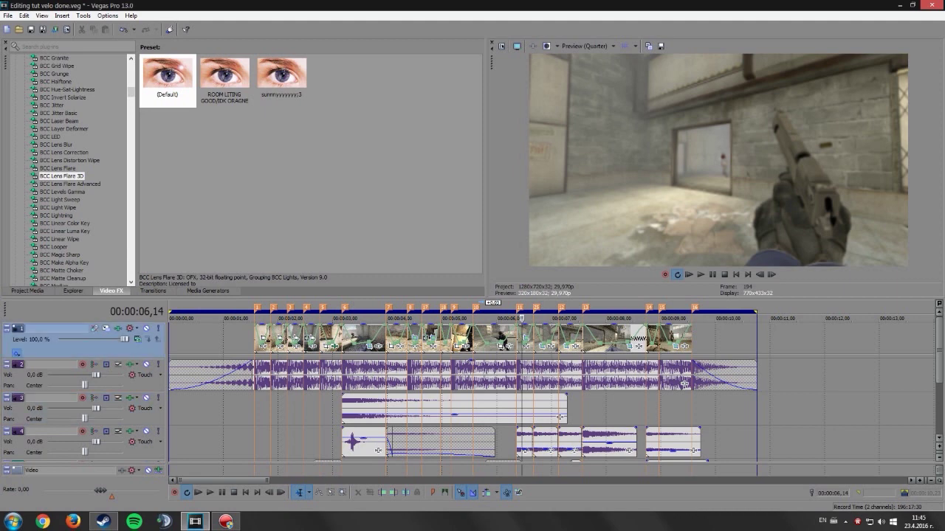
key("space")
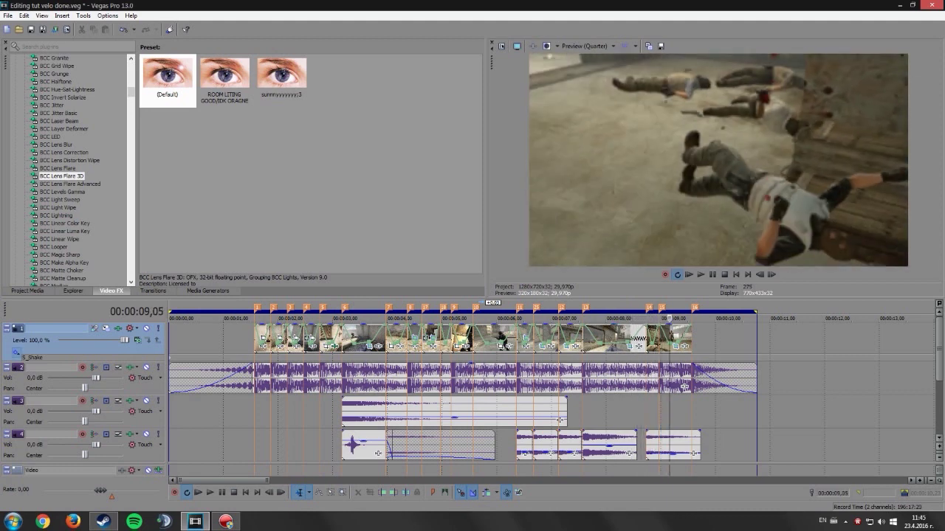
left_click(17, 354)
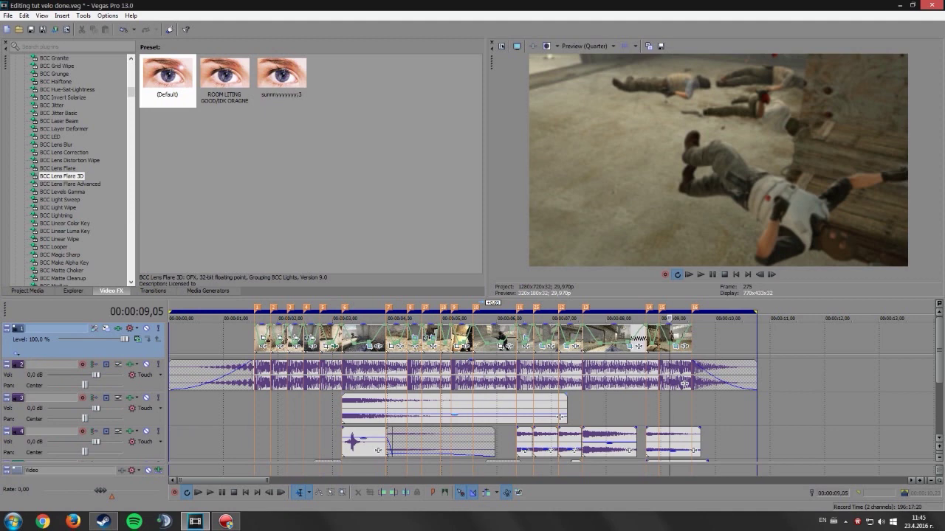
Step: Open the BCC Lens Flare 3D settings of the clip before the sixth marker and look through its flare element options
left_click(319, 410)
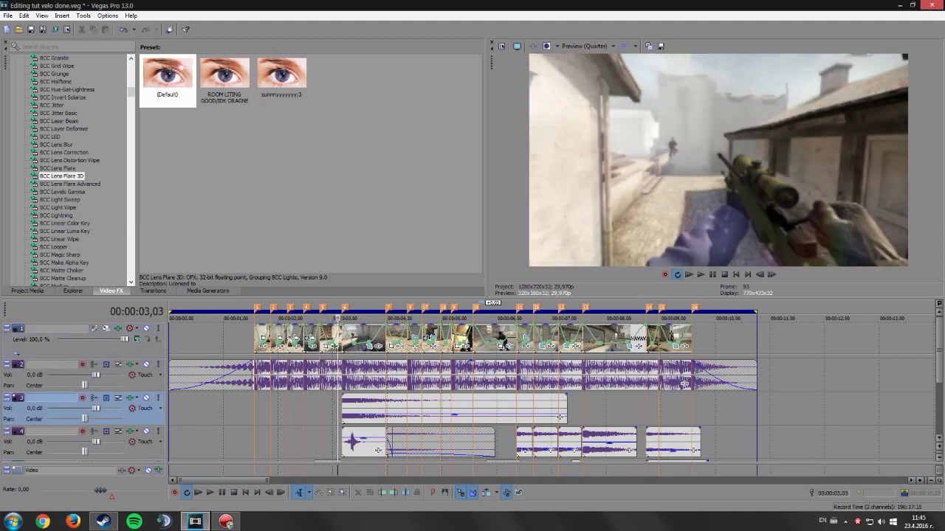
left_click(335, 346)
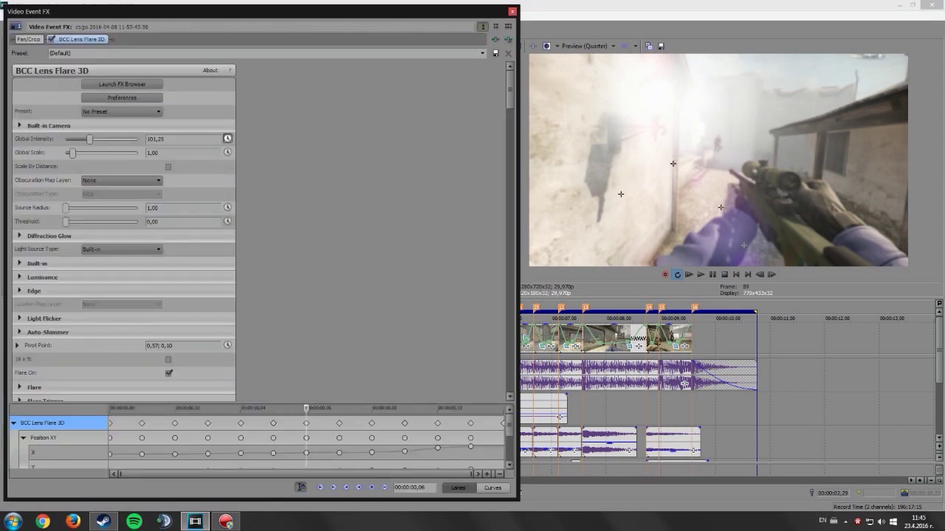
scroll(123, 231, "down", 6)
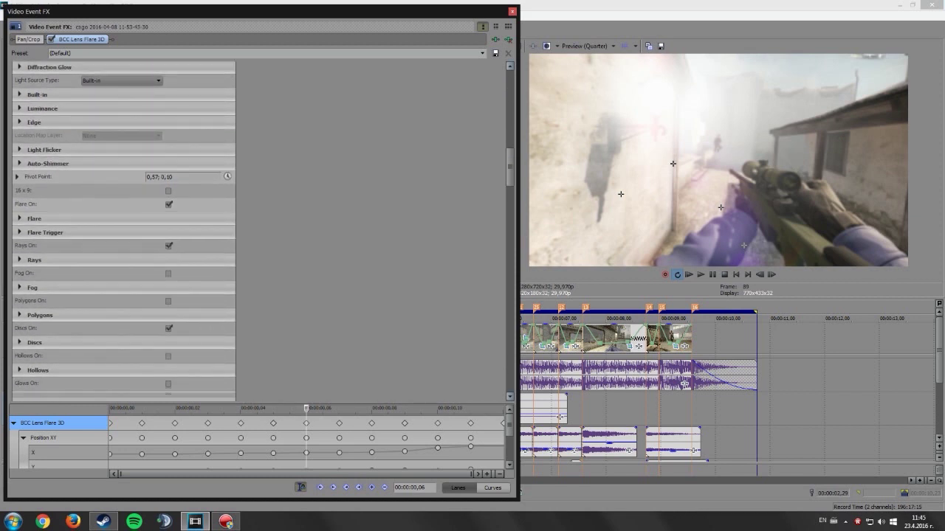
scroll(123, 231, "down", 1)
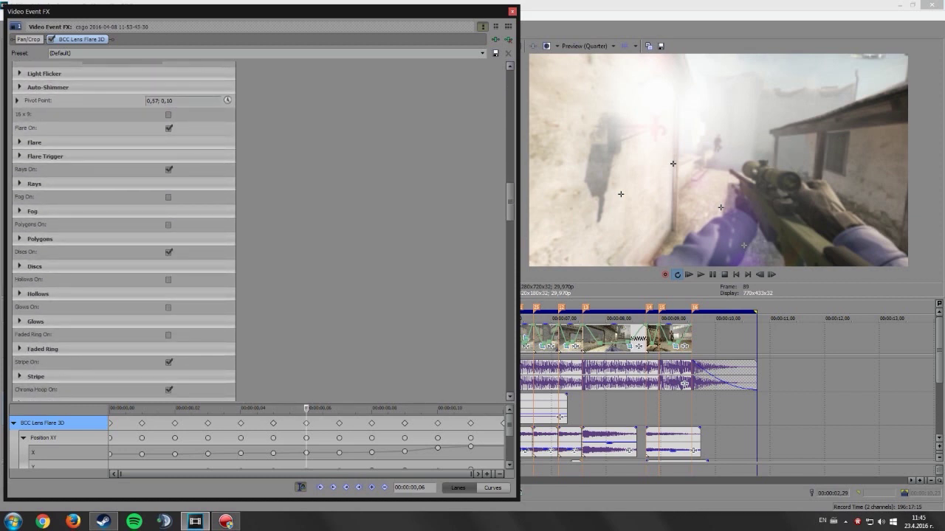
scroll(124, 231, "down", 6)
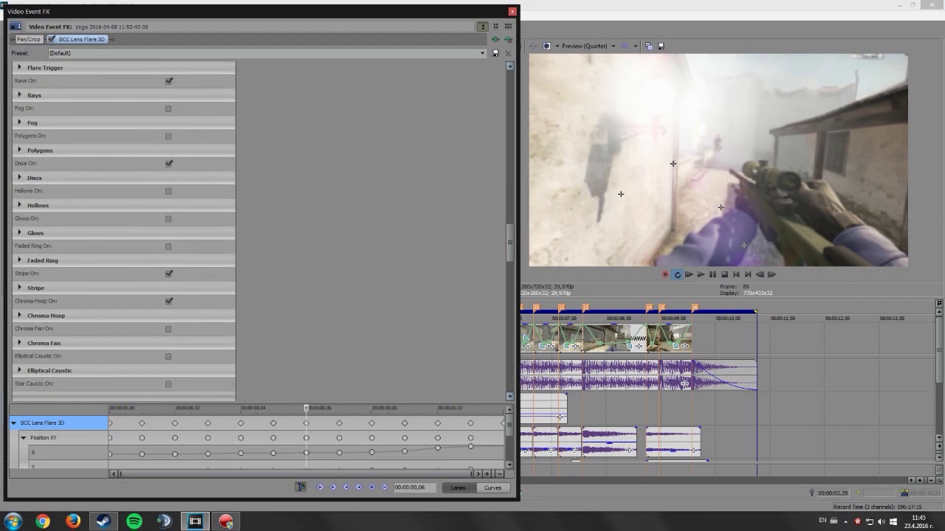
scroll(123, 231, "up", 4)
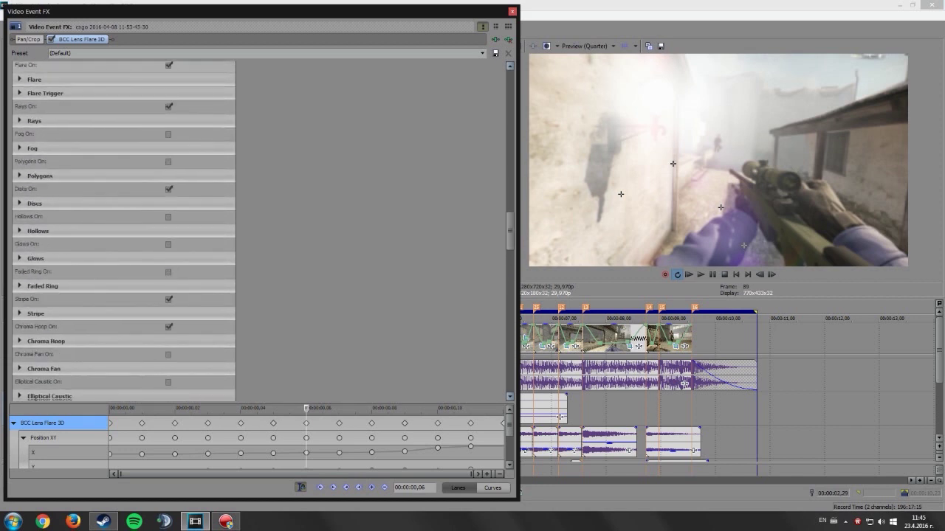
scroll(123, 232, "down", 1)
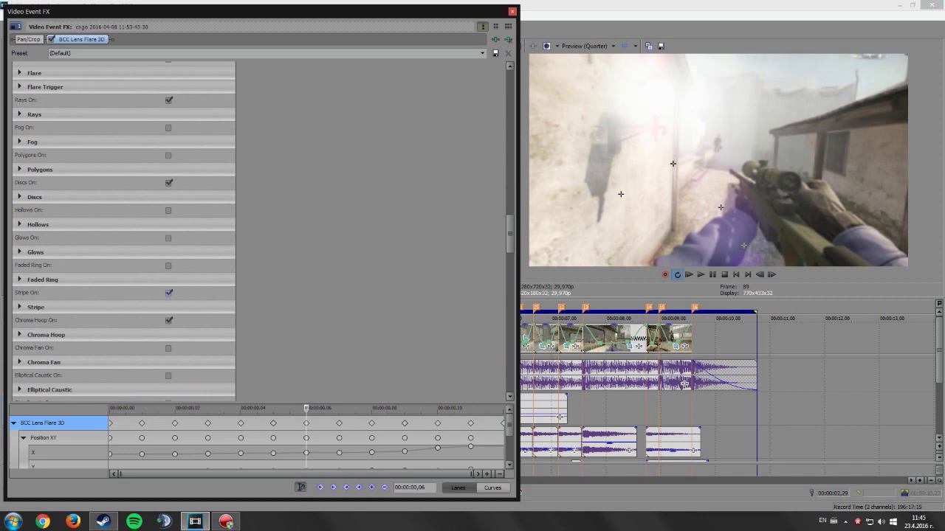
scroll(123, 231, "up", 8)
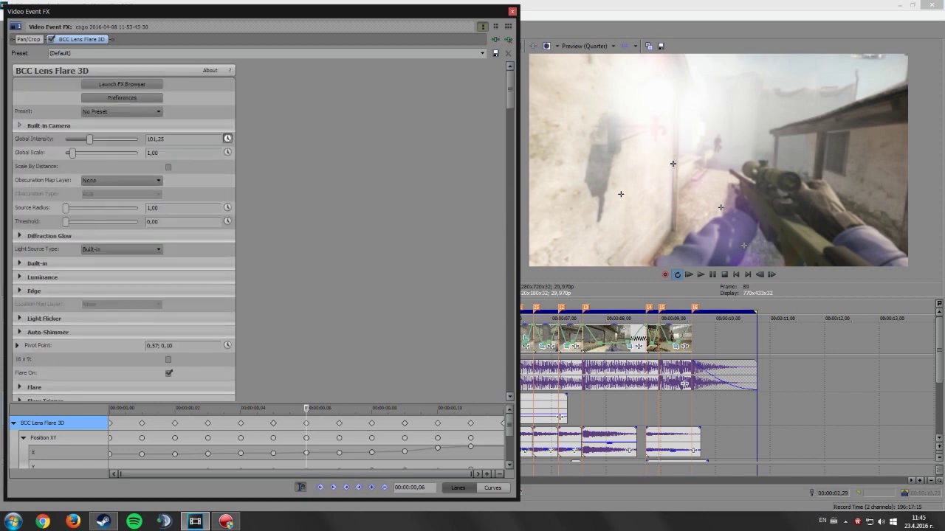
Step: Inspect the flare's Built-in Camera settings, keep the camera model on Position, and close the effect settings
left_click(20, 125)
left_click(120, 138)
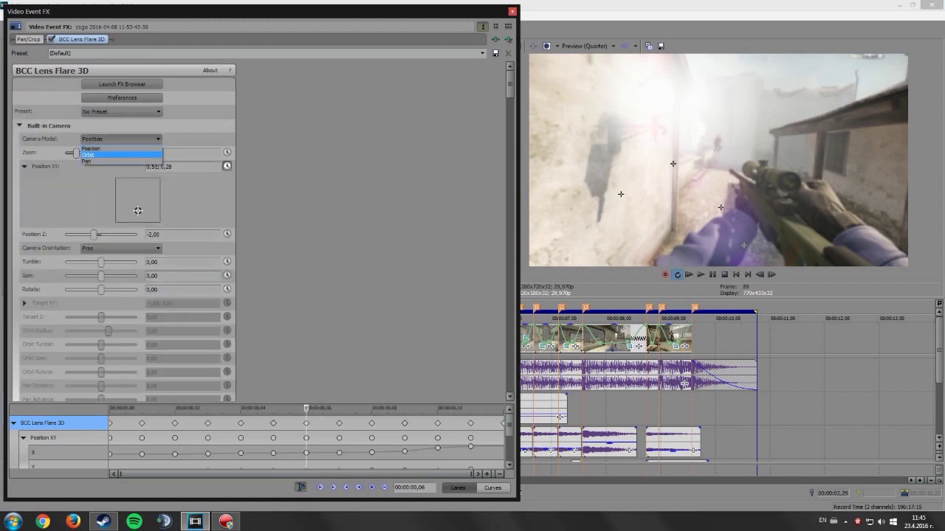
left_click(102, 149)
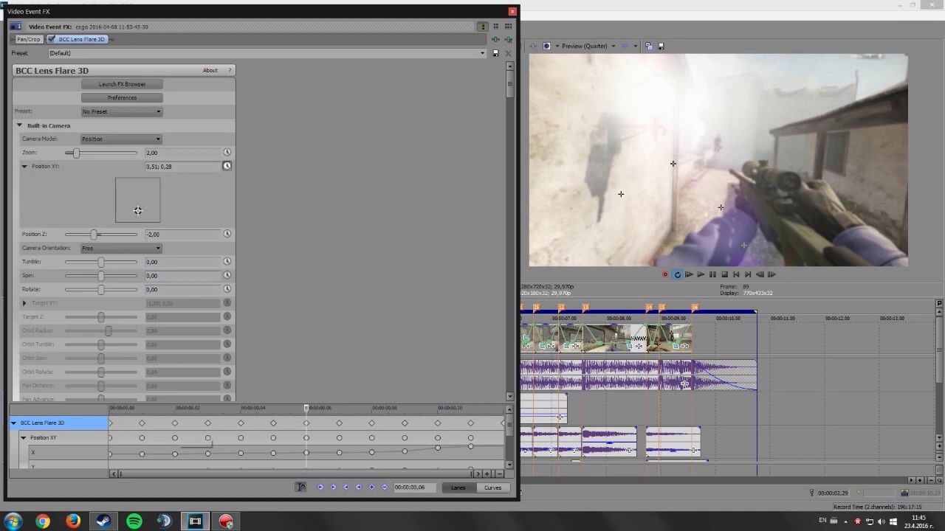
left_click(512, 11)
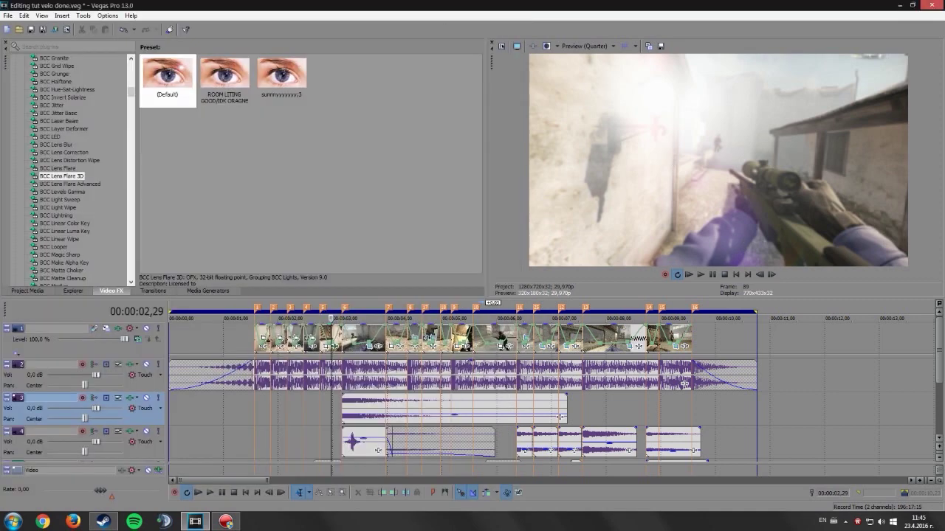
scroll(685, 385, "down", 5)
scroll(685, 384, "up", 4)
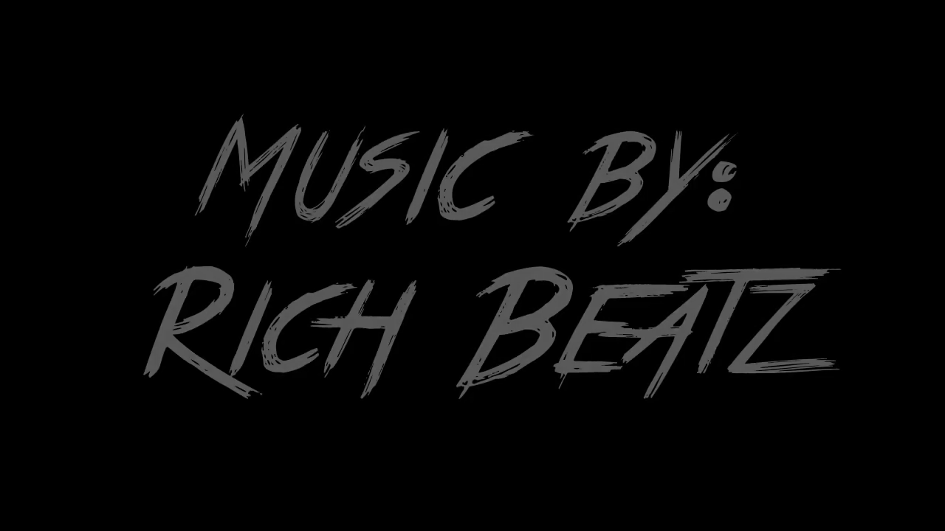